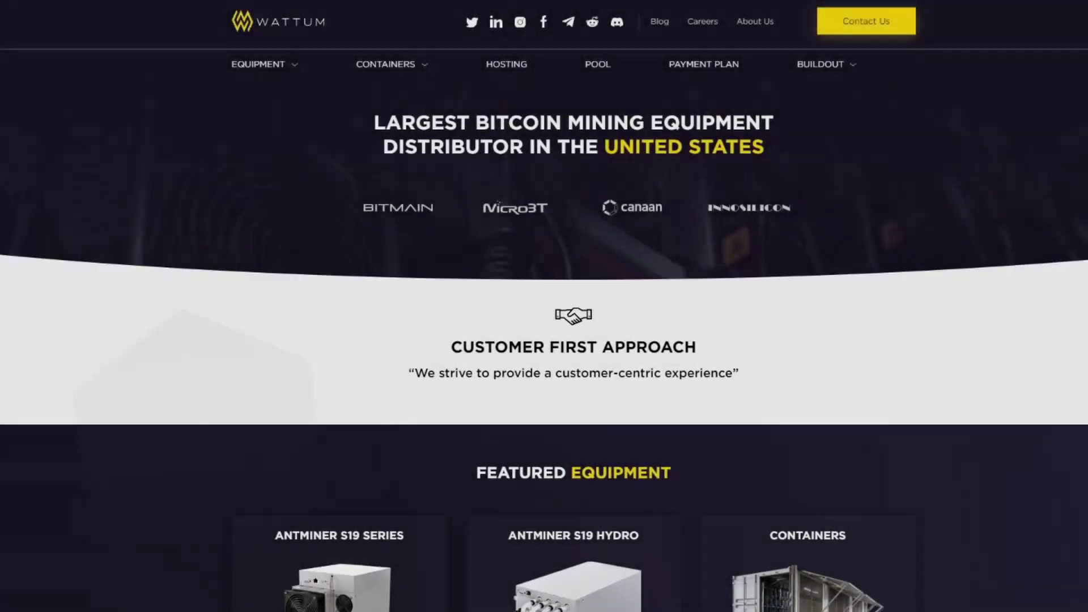
# Browse the Wattum Antminer S19 models and set the calculator's miner quantity to 440
pyautogui.scroll(-1, 544, 306)
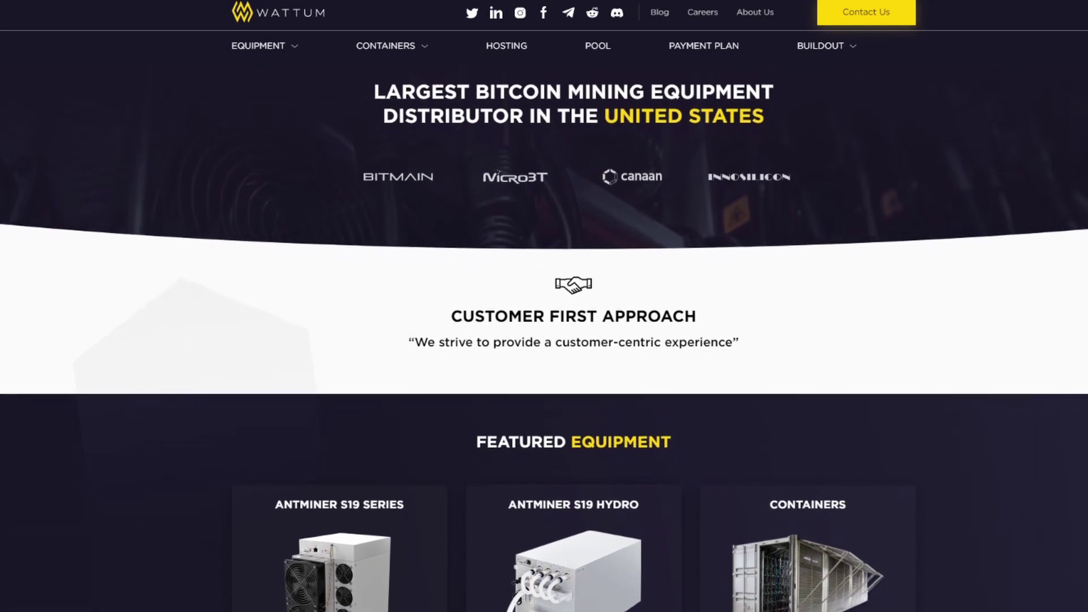
pyautogui.scroll(-1, 544, 306)
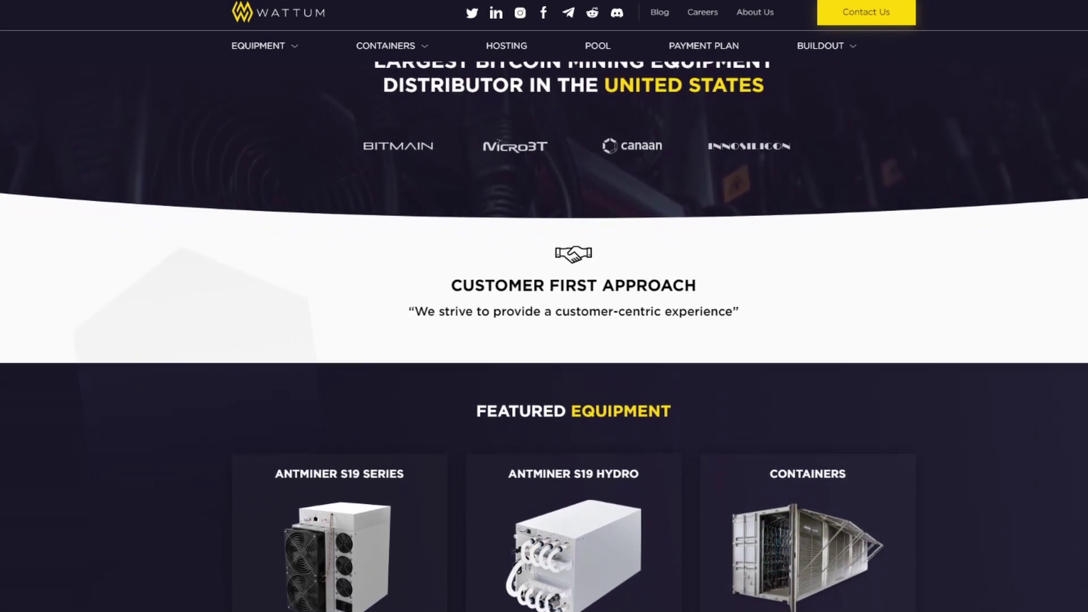
pyautogui.scroll(-1, 544, 306)
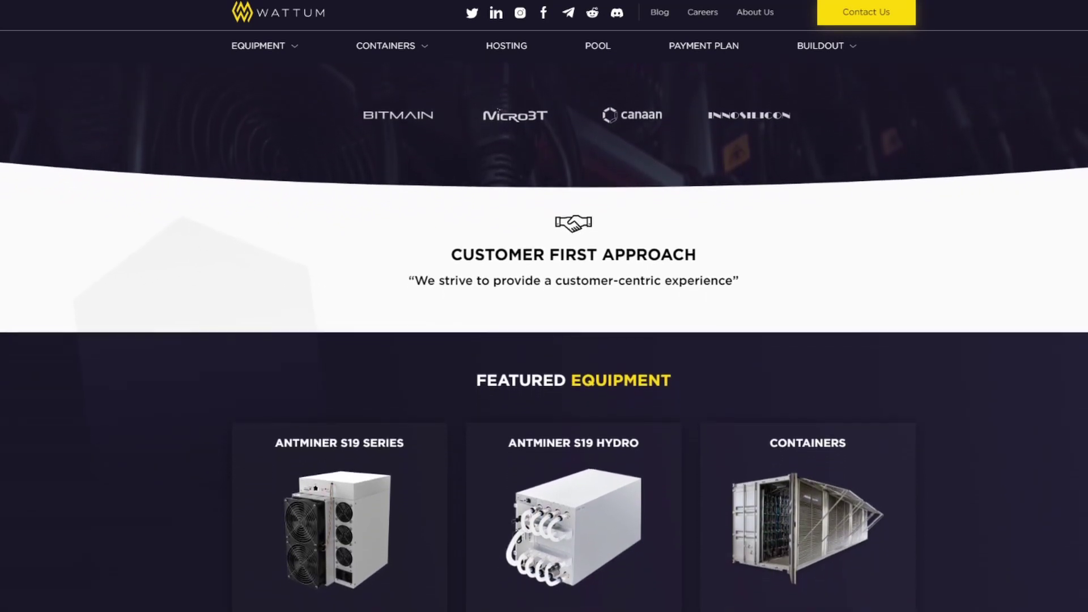
pyautogui.scroll(-1, 544, 306)
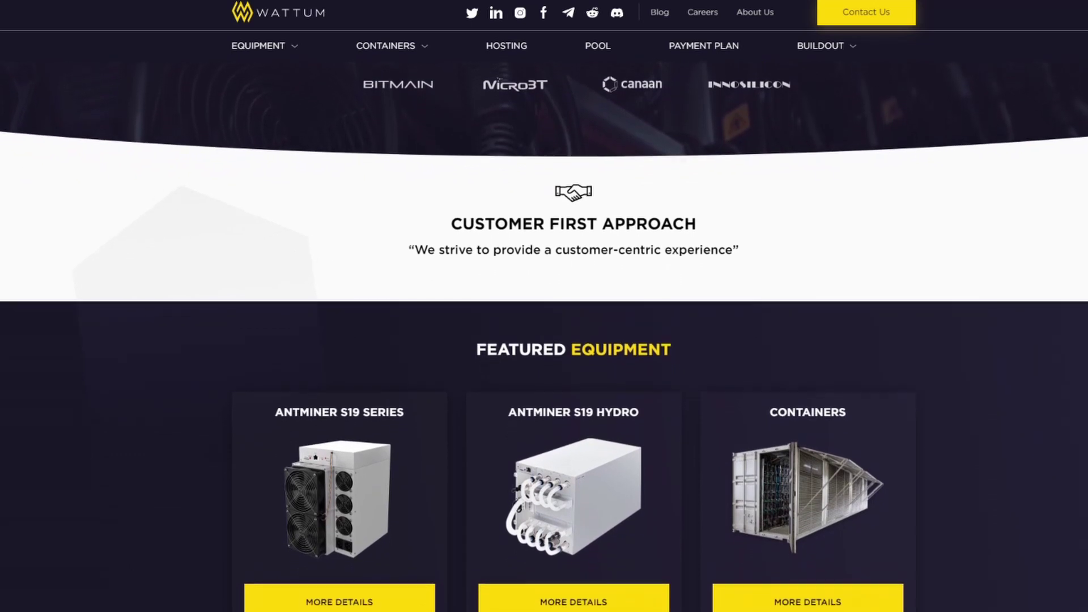
pyautogui.scroll(-1, 544, 306)
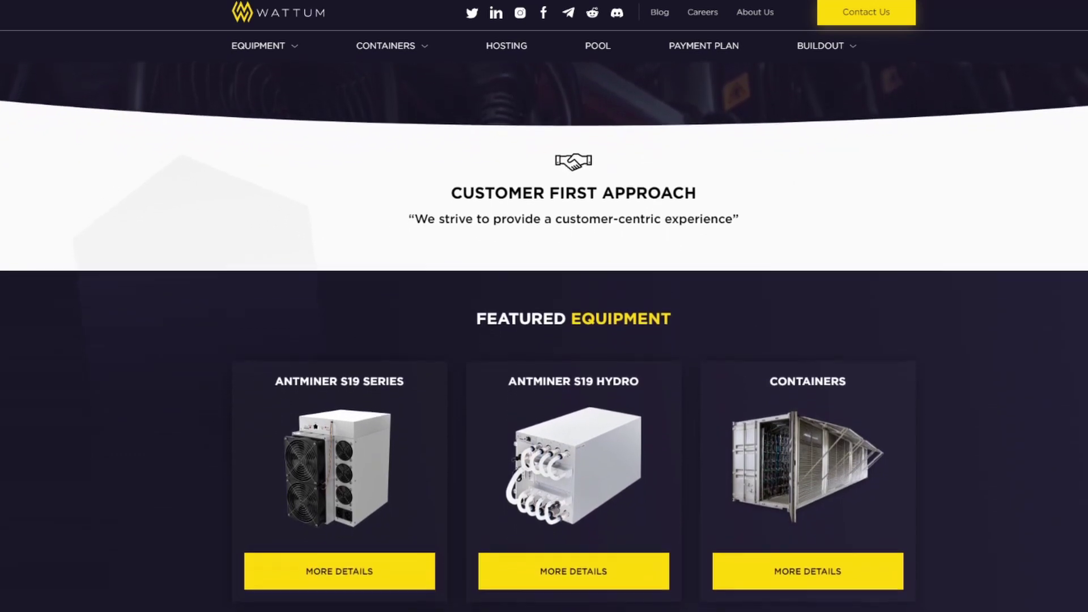
pyautogui.scroll(-1, 544, 306)
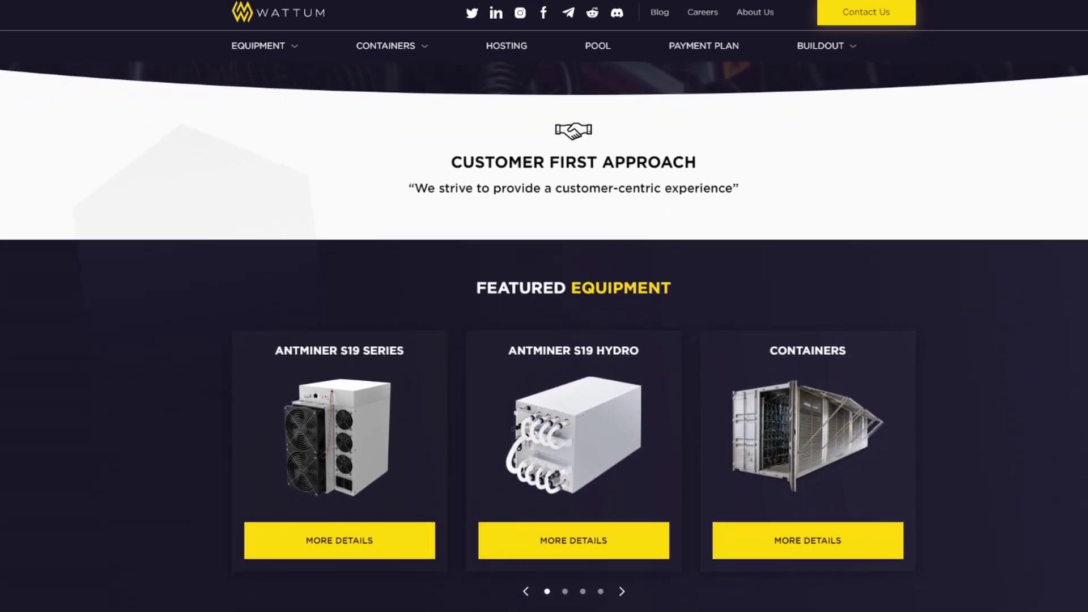
pyautogui.scroll(-1, 544, 306)
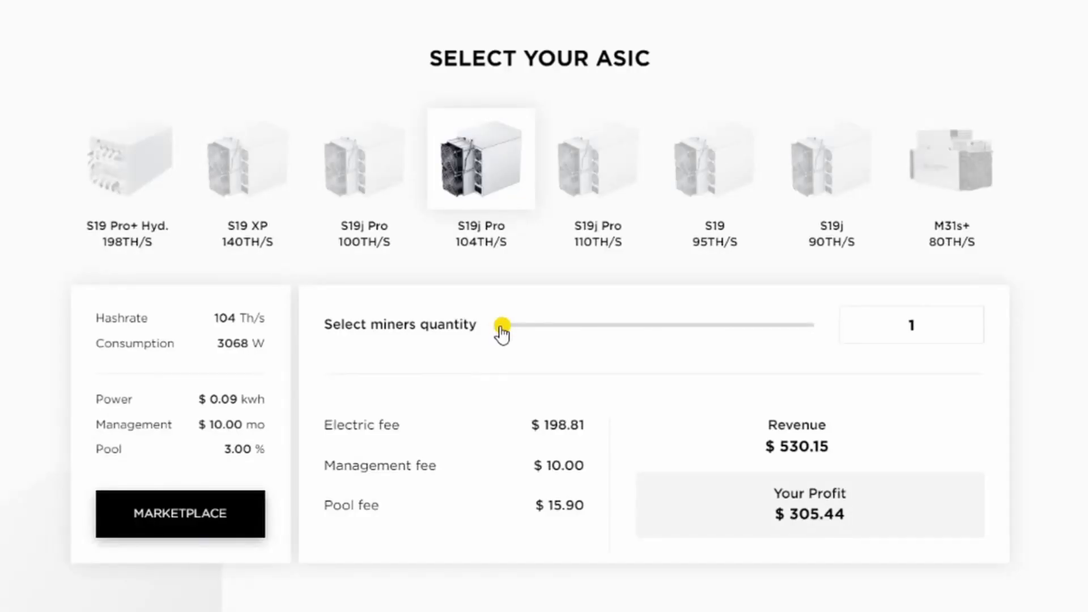
pyautogui.moveTo(501, 326); pyautogui.dragTo(814, 386)
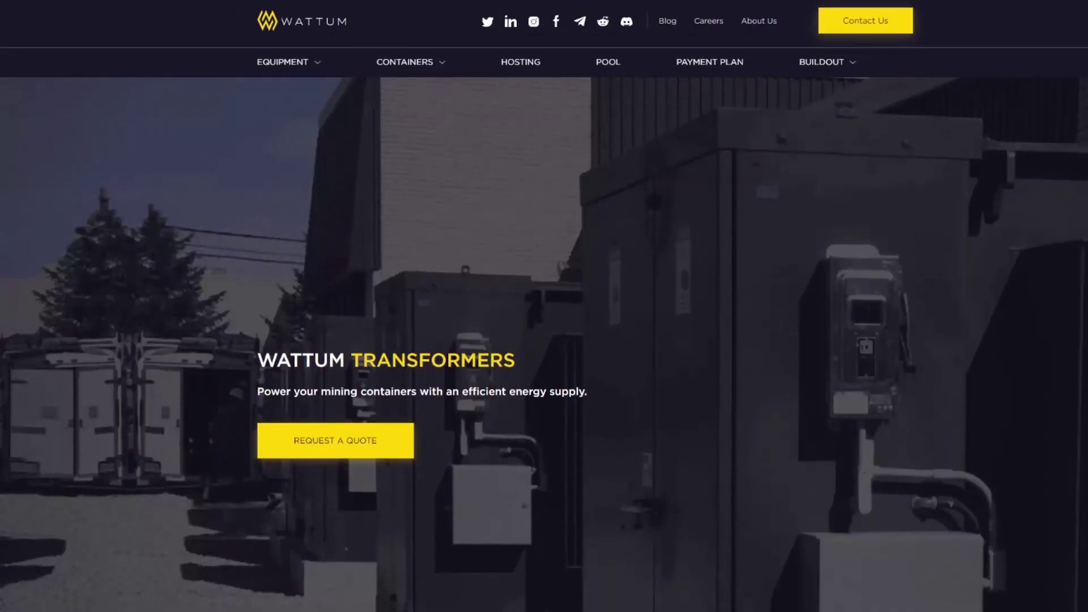
# Scroll the Hosting page down to the company stats and world map of facilities
pyautogui.scroll(-1, 544, 340)
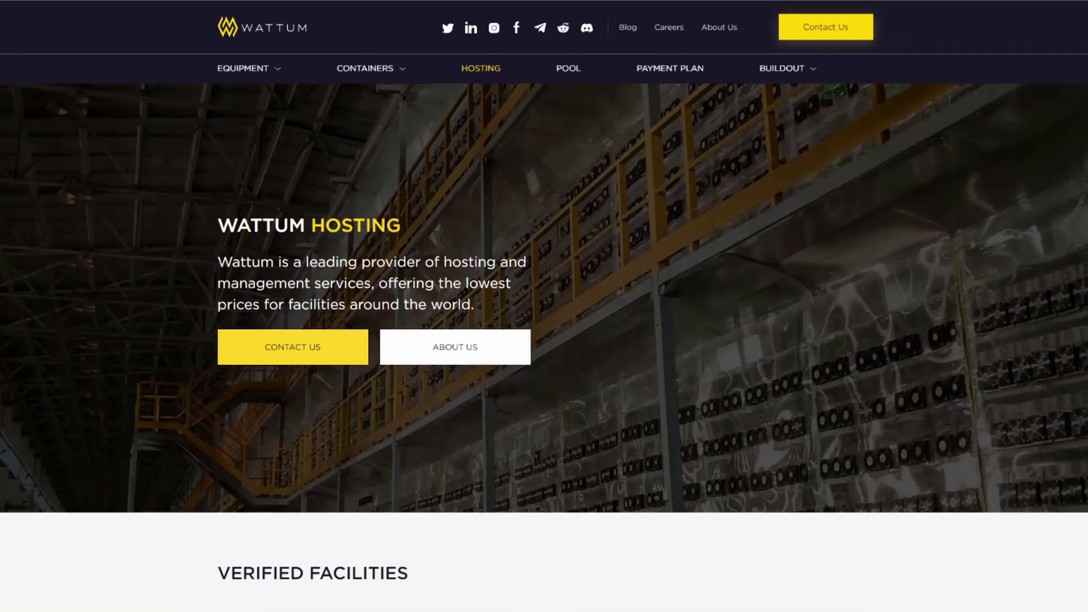
pyautogui.scroll(-1, 544, 340)
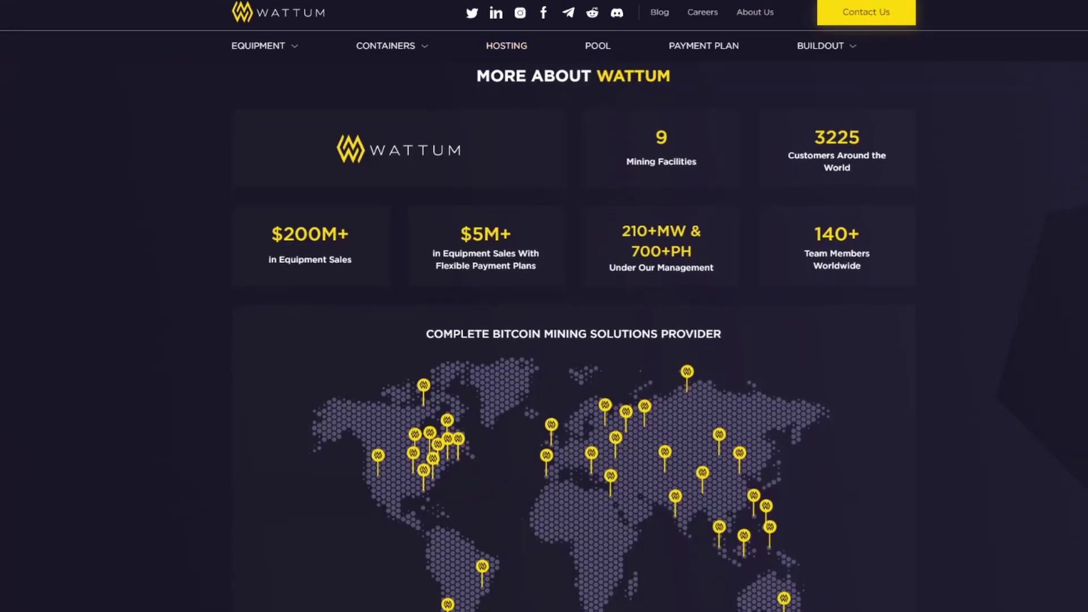
pyautogui.scroll(-1, 544, 340)
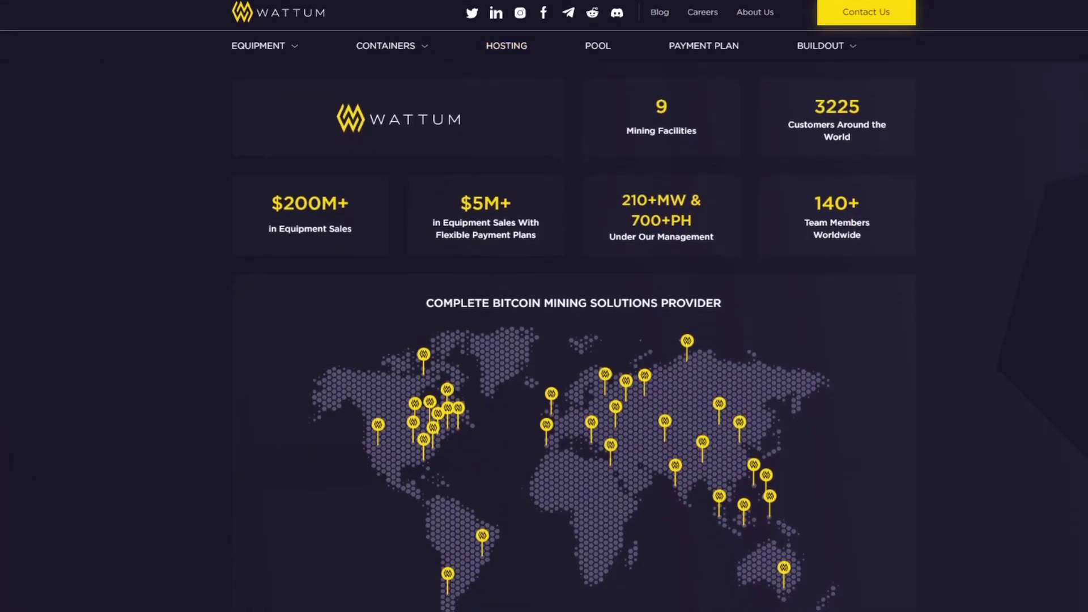
pyautogui.scroll(-1, 544, 340)
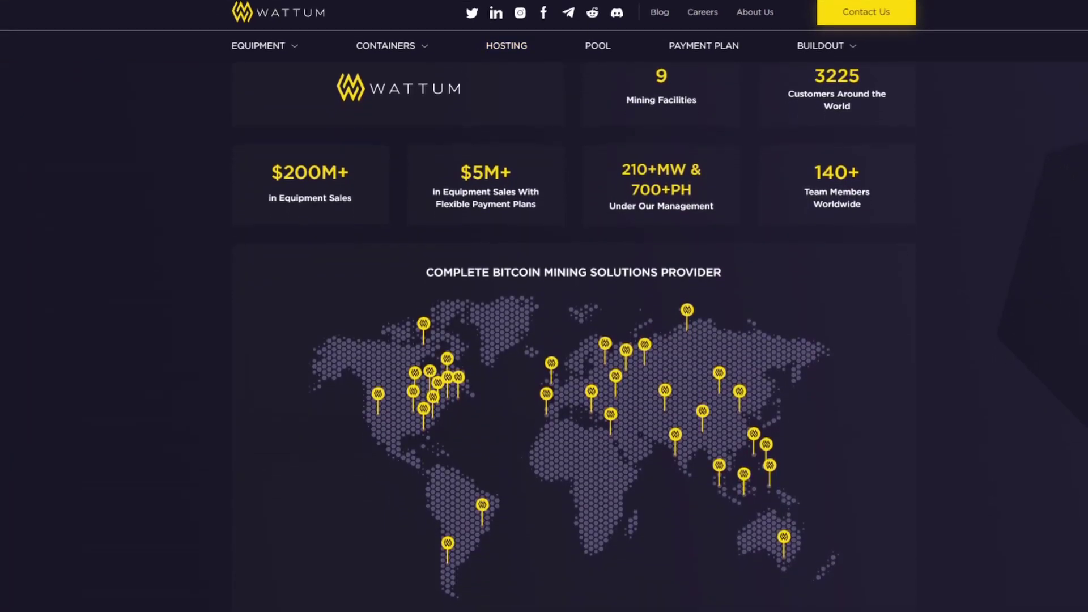
pyautogui.scroll(-1, 544, 340)
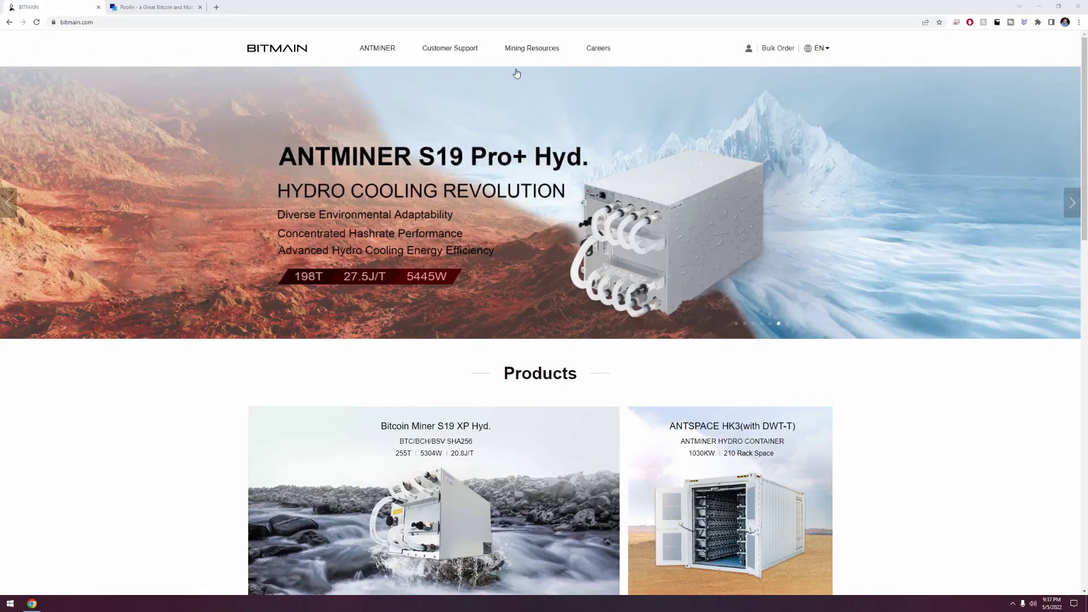
# Filter Bitmain's firmware list to the Others category and the IP-reporter model
pyautogui.moveTo(462, 57)
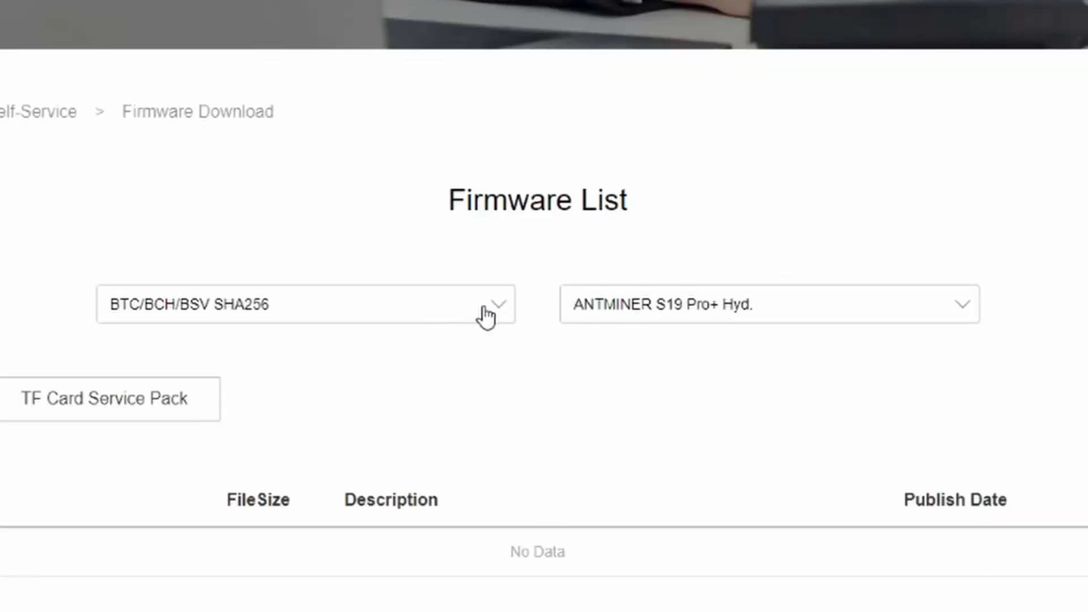
pyautogui.click(493, 311)
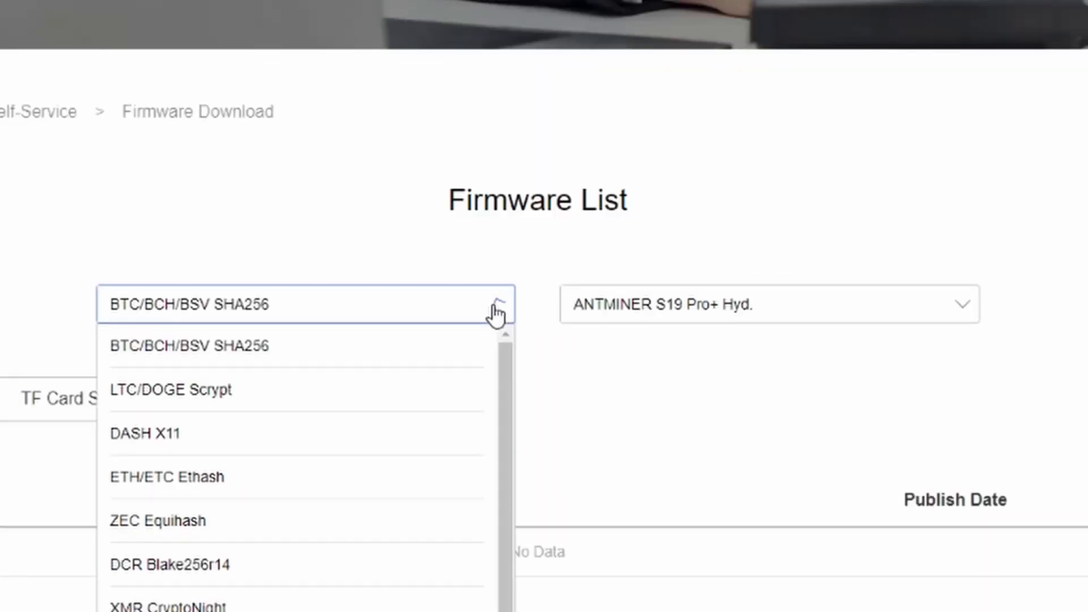
pyautogui.scroll(-1, 419, 545)
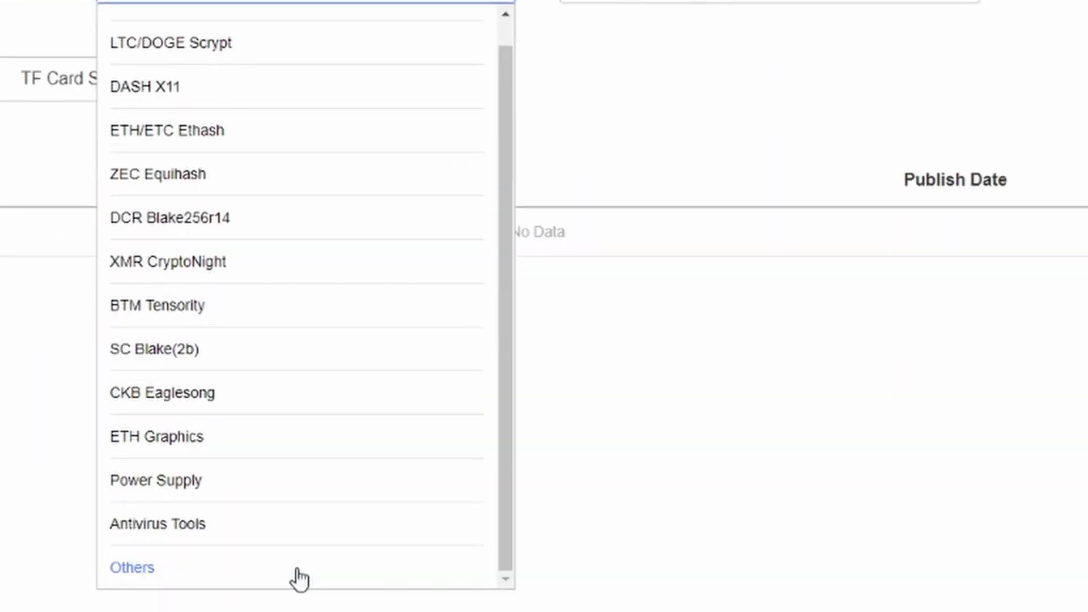
pyautogui.click(146, 570)
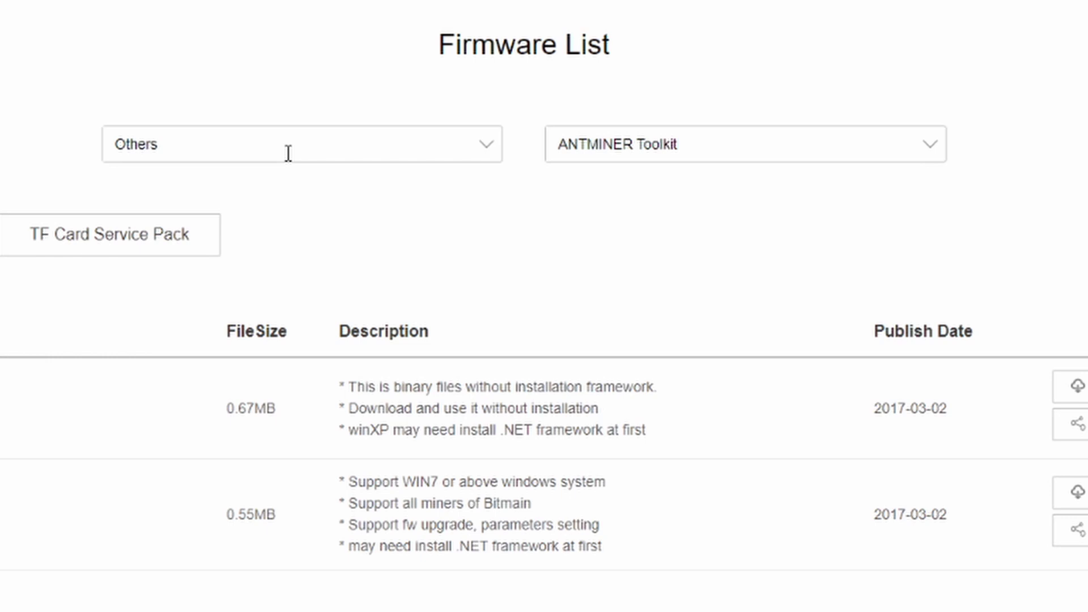
pyautogui.click(780, 147)
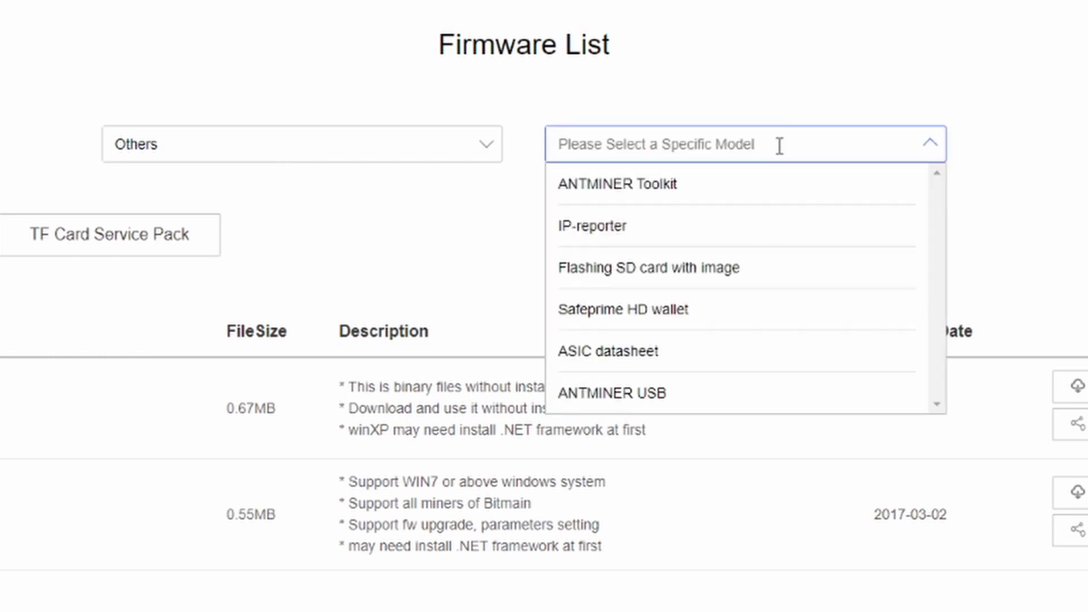
pyautogui.click(578, 228)
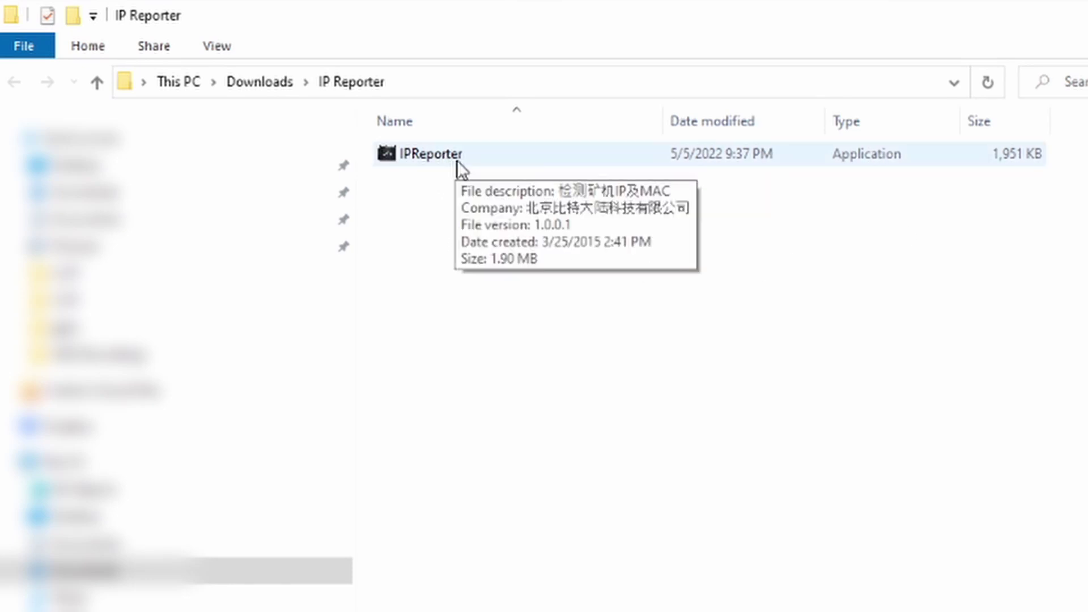
# Run IPReporter from Downloads > IP Reporter as administrator
pyautogui.rightClick(456, 160)
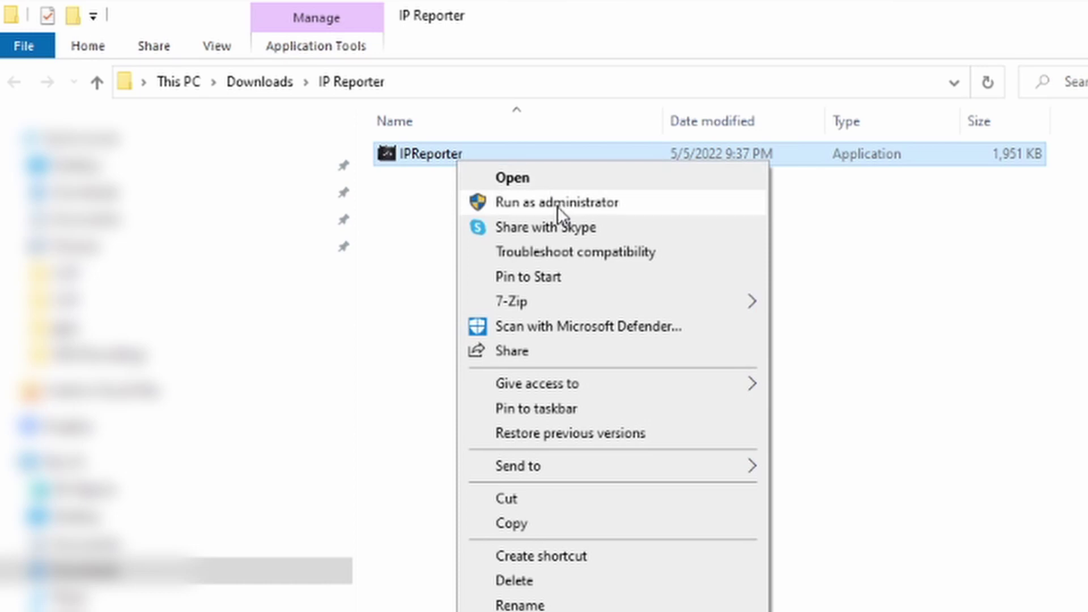
pyautogui.click(556, 206)
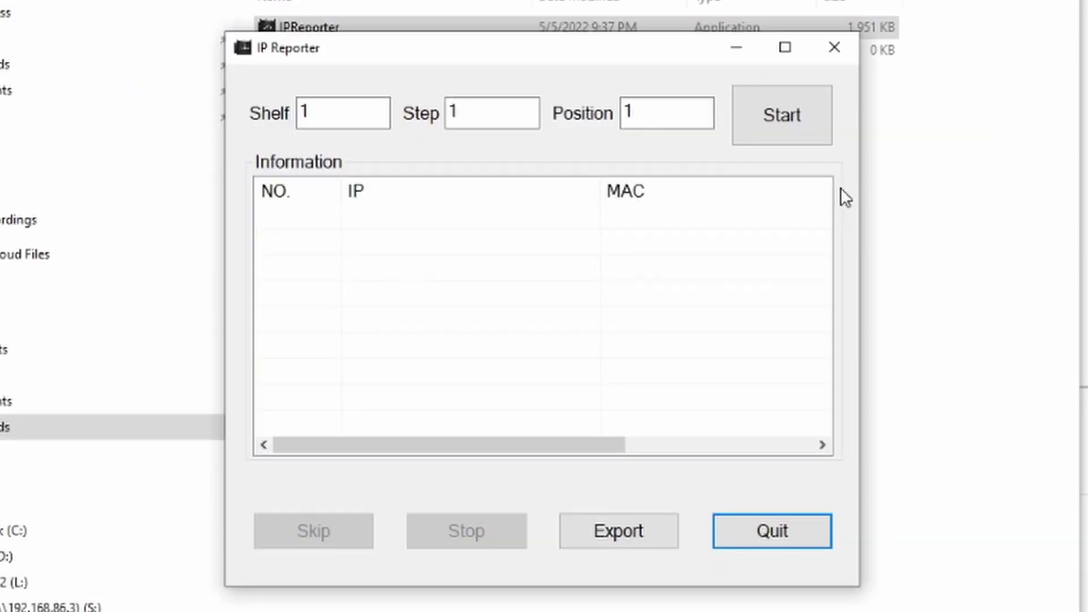
# Confirm the reported miner at 192.168.86.247 so IP Reporter lists it as entry 1
pyautogui.moveTo(575, 48); pyautogui.dragTo(570, 67)
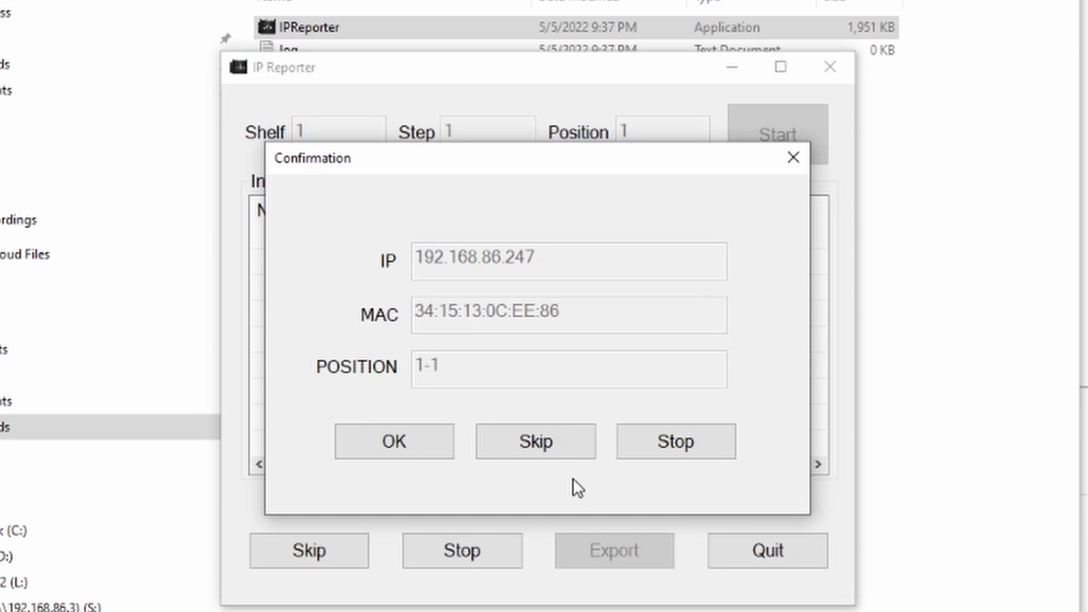
pyautogui.click(411, 445)
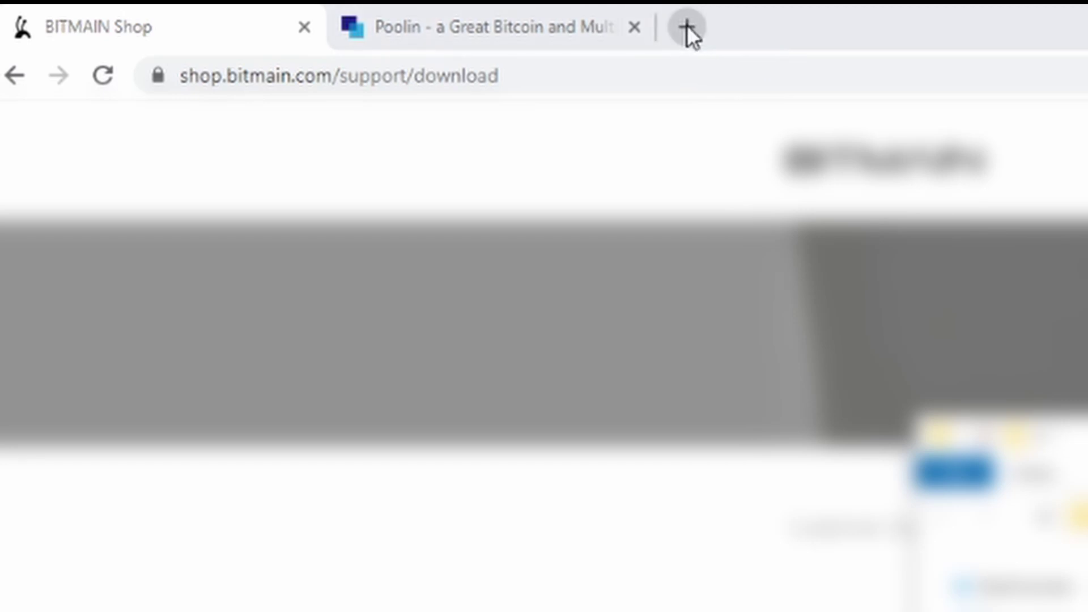
# Load 192.168.86.247 in a new Chrome tab
pyautogui.click(687, 25)
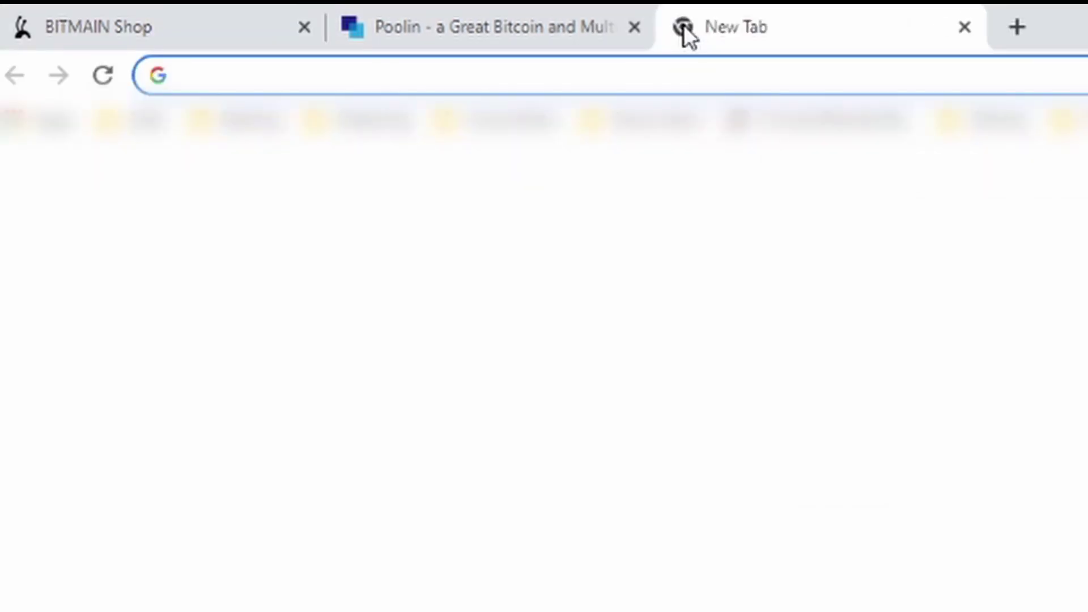
pyautogui.write('192.168.')
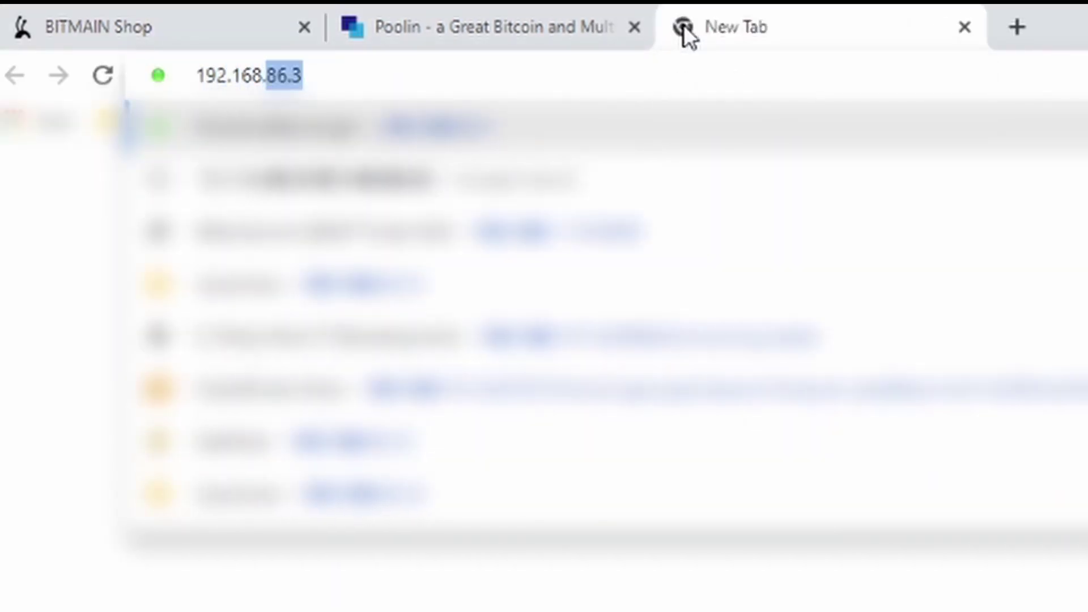
pyautogui.write('86')
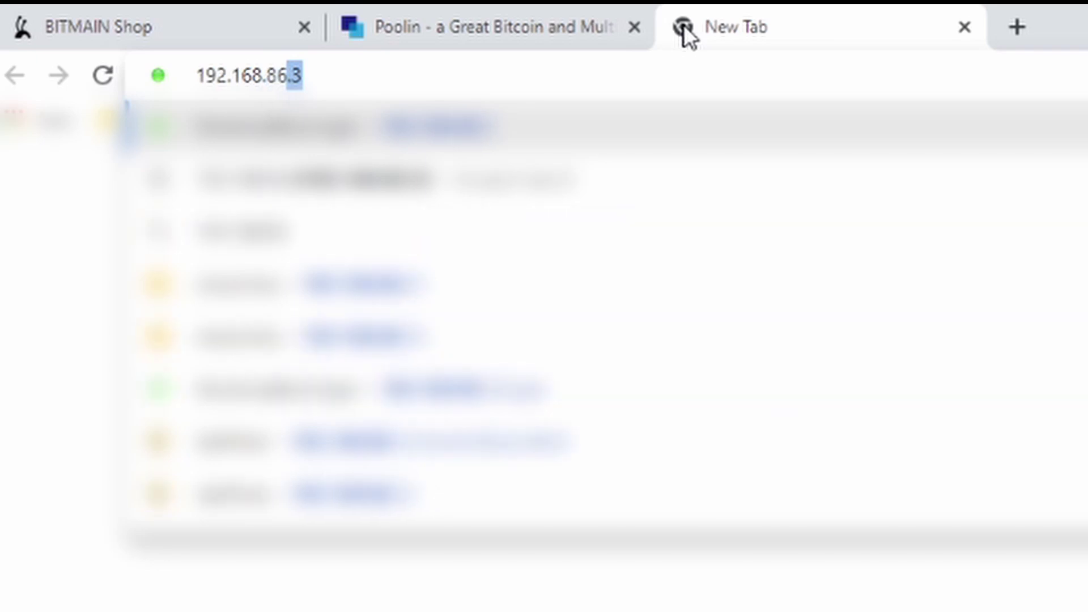
pyautogui.write('.247')
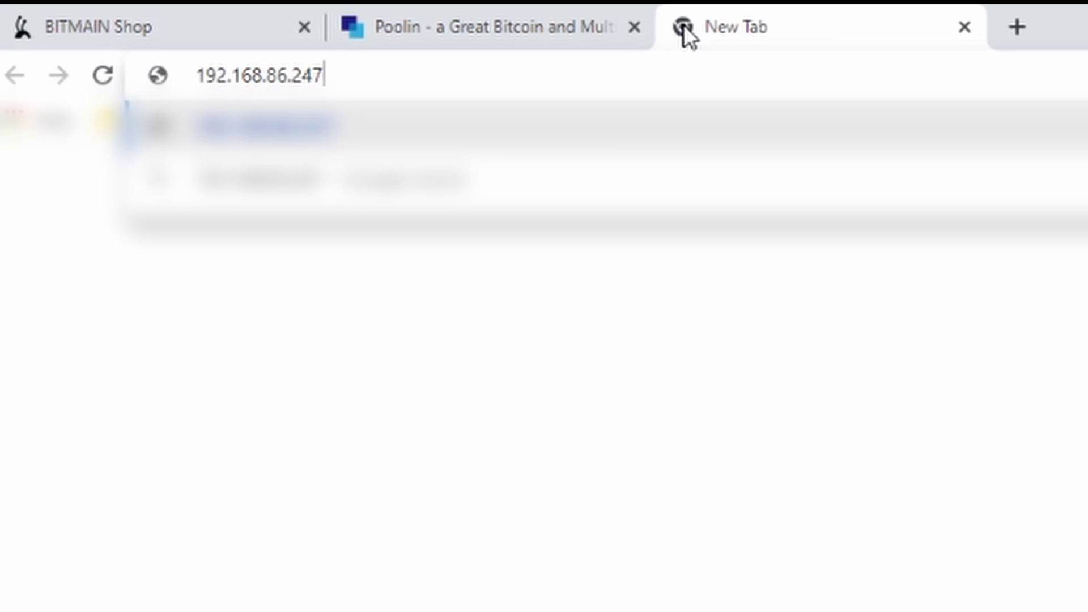
pyautogui.press('Return')
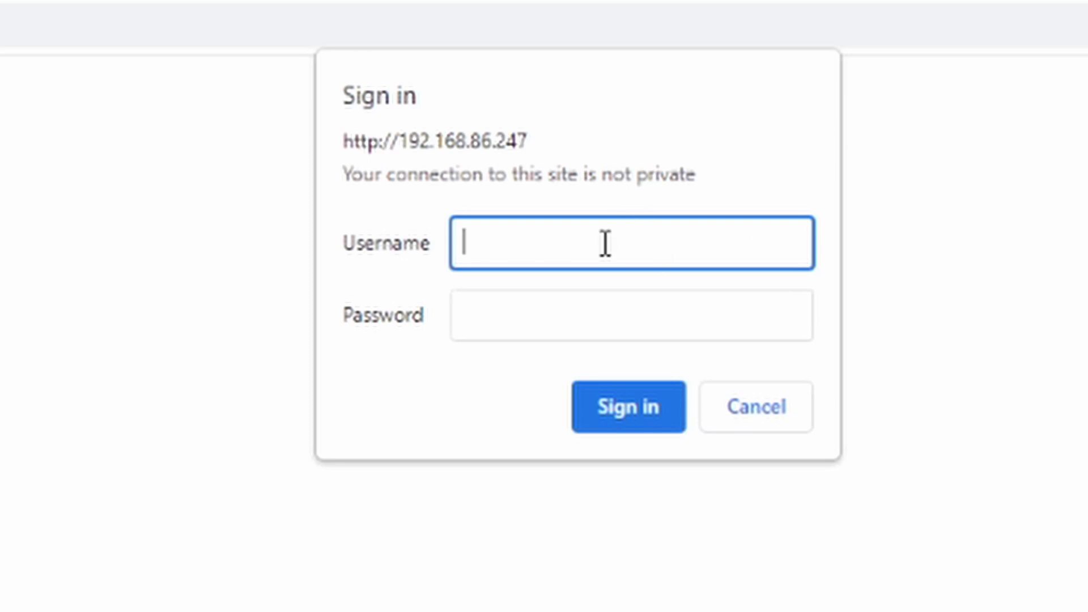
# Sign in as root with the admin password, declining Chrome's offer to save it
pyautogui.write('root')
pyautogui.press('Tab')
pyautogui.write('••••')
pyautogui.press('Return')
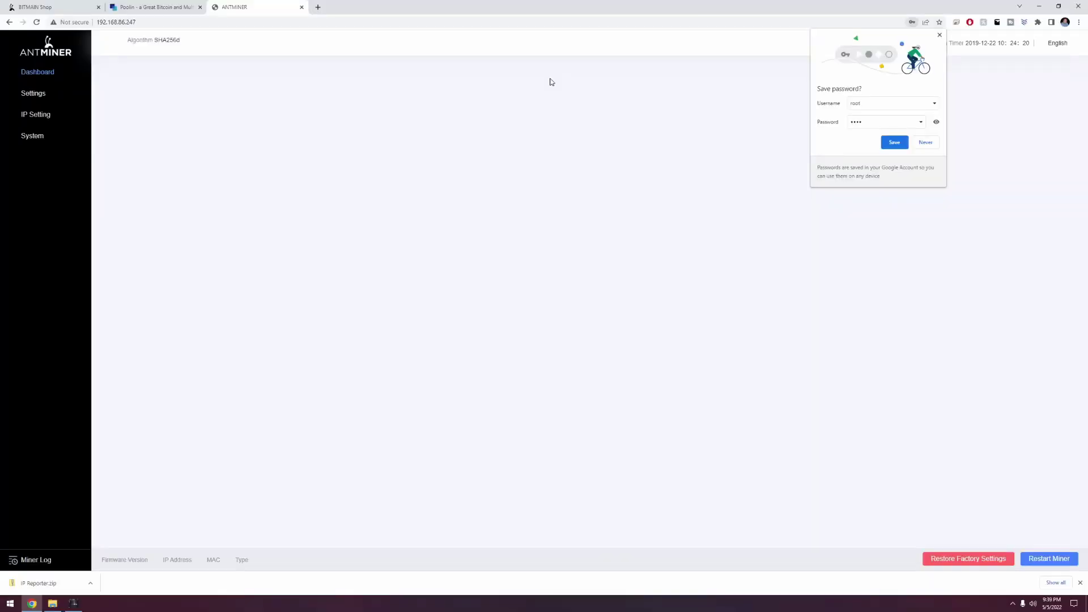
pyautogui.click(925, 142)
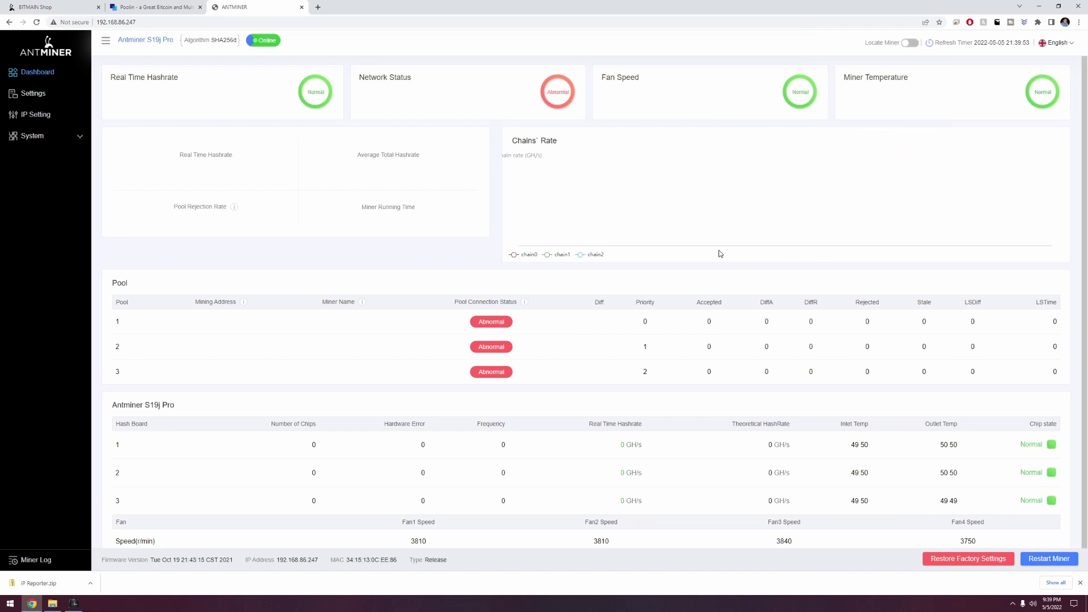
pyautogui.moveTo(361, 302)
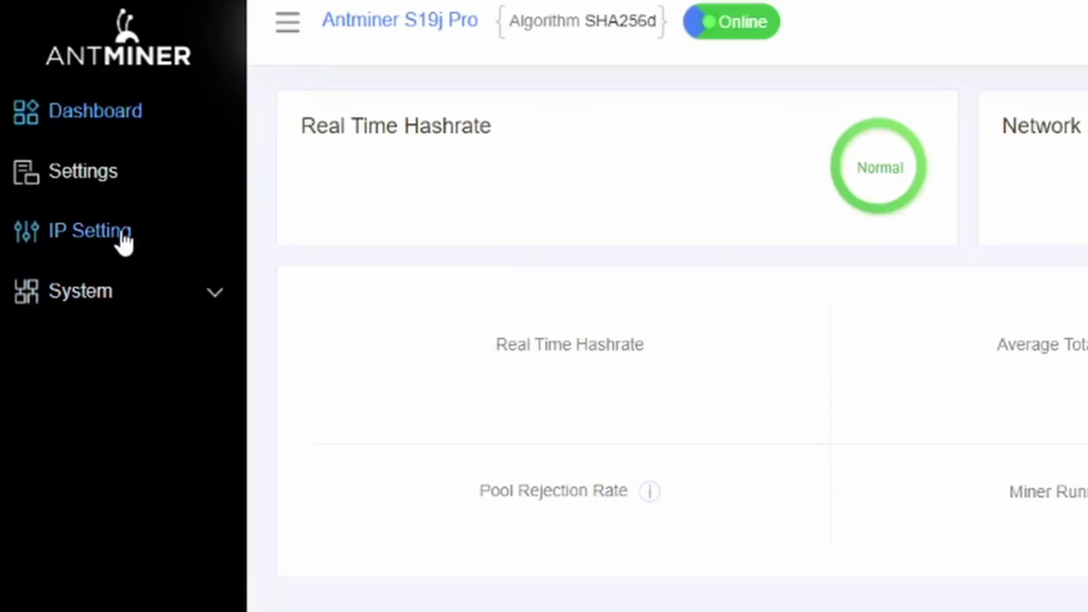
# On the IP Setting page, append 'S19J Pro' to the miner's host name
pyautogui.click(123, 232)
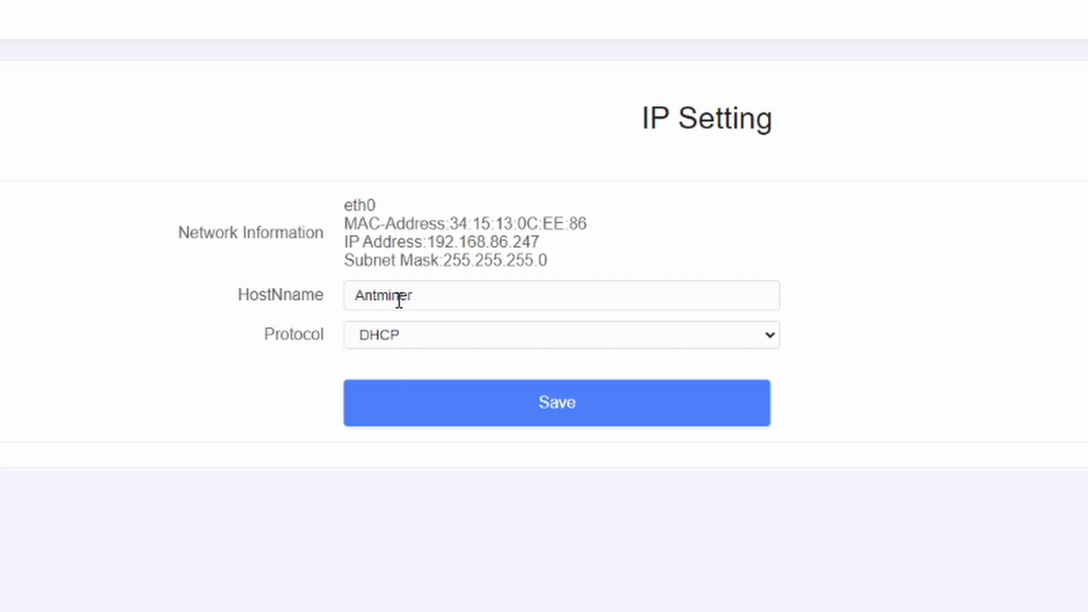
pyautogui.click(429, 291)
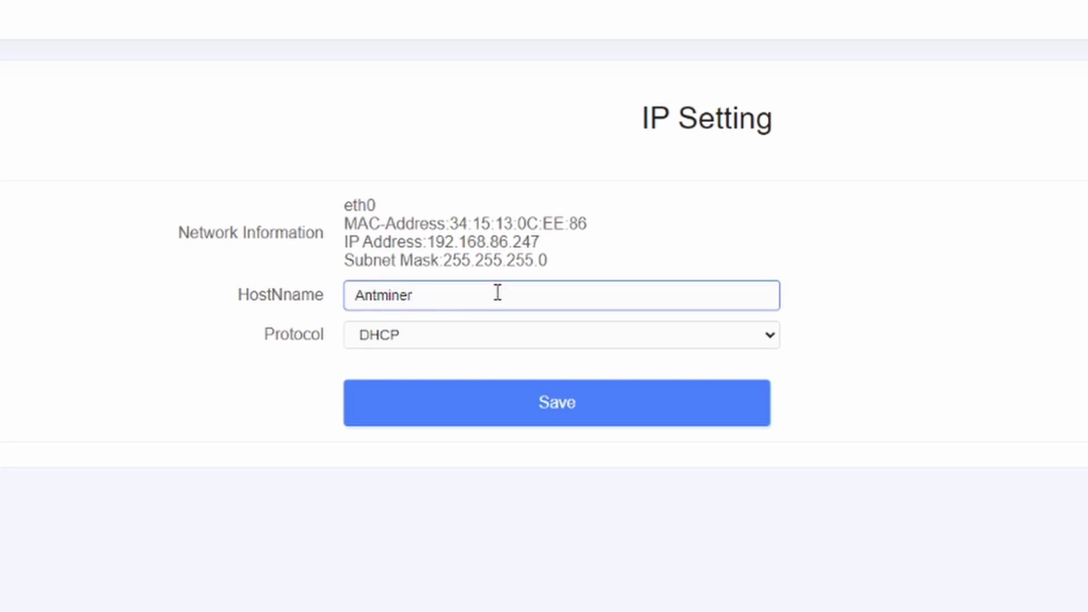
pyautogui.write('S19J Pro')
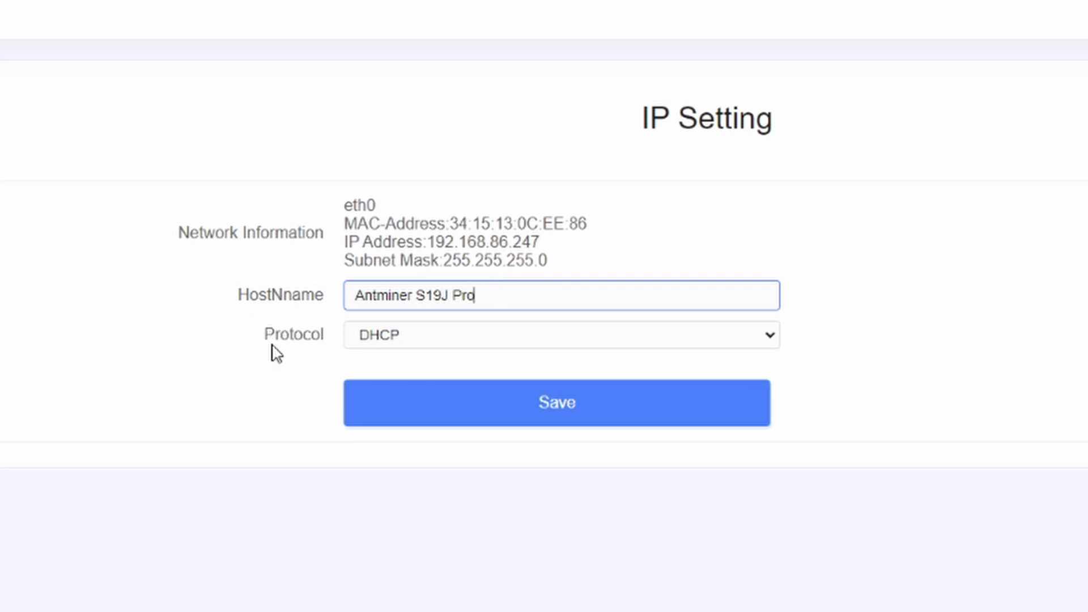
# Set the network protocol to Static
pyautogui.click(466, 342)
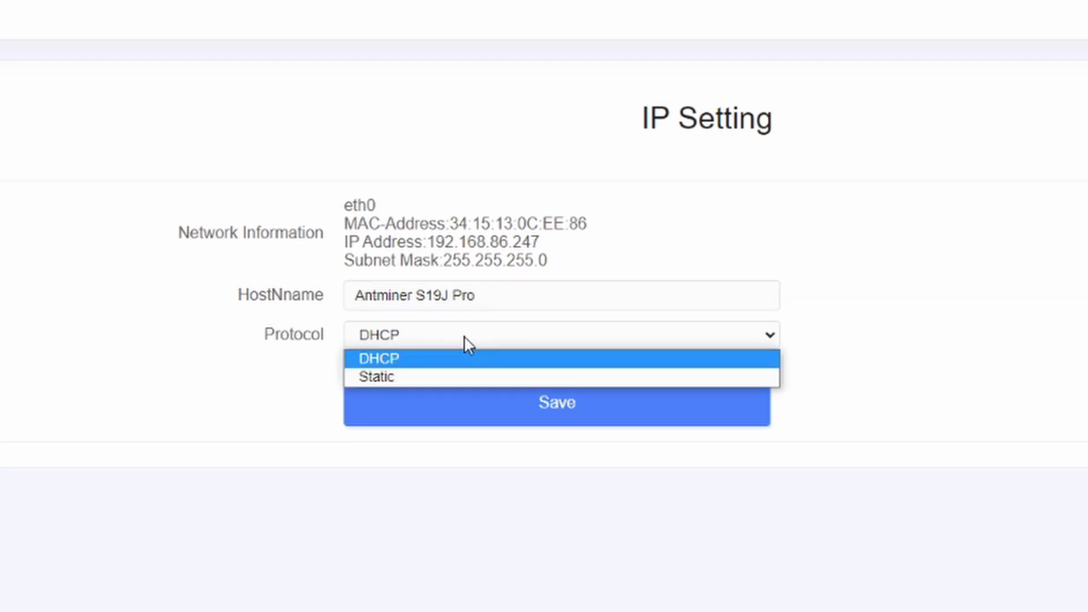
pyautogui.click(424, 378)
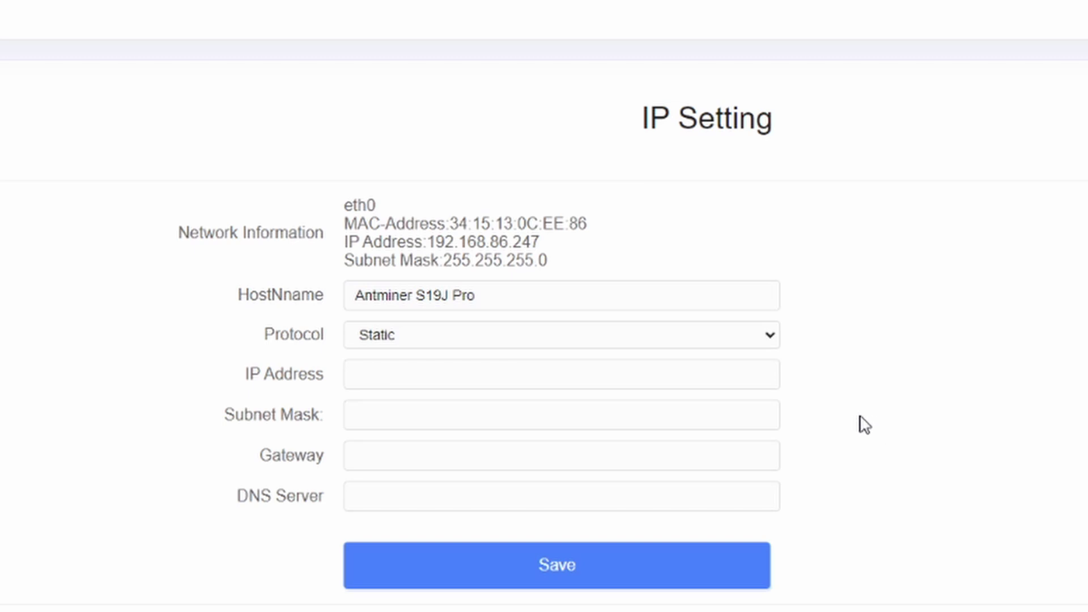
pyautogui.click(651, 340)
pyautogui.click(614, 360)
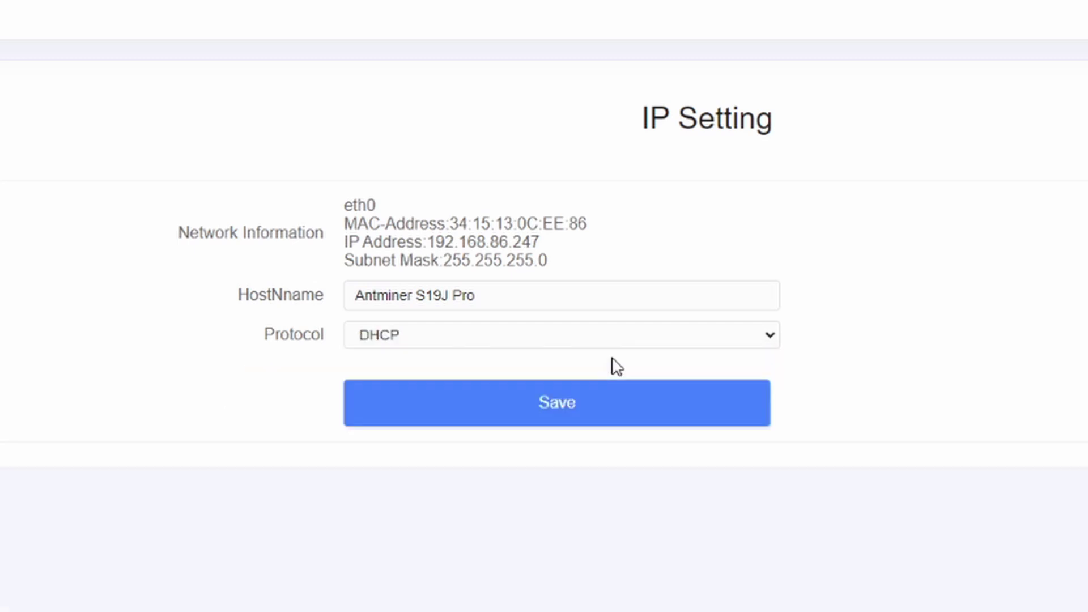
pyautogui.click(655, 338)
pyautogui.click(570, 375)
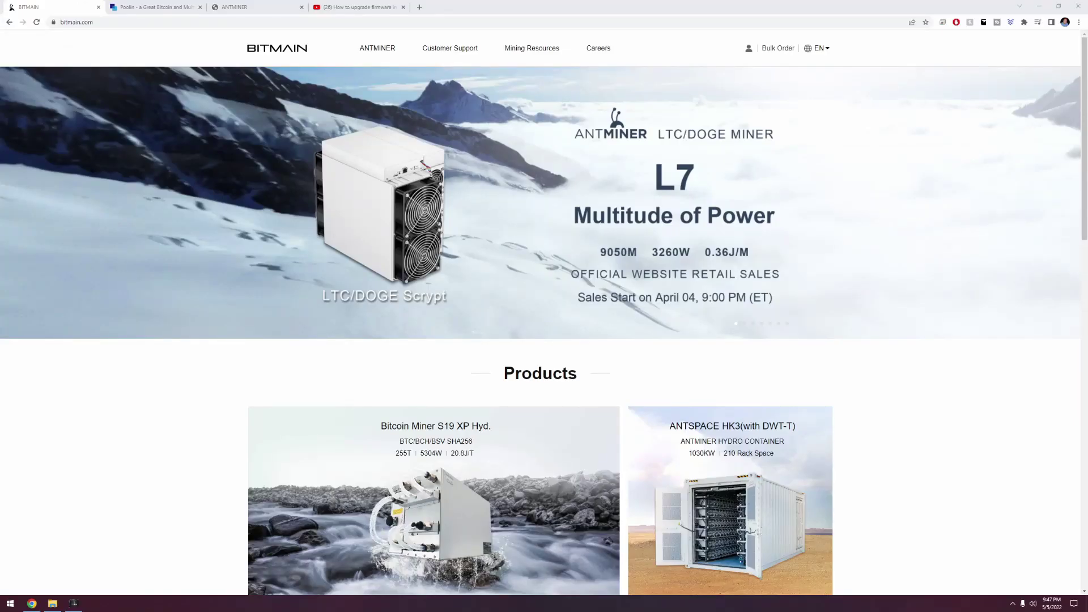
# Download the ANTMINER S19j Pro firmware dated 2022-04-26 from Bitmain's Firmware Download page
pyautogui.moveTo(454, 54)
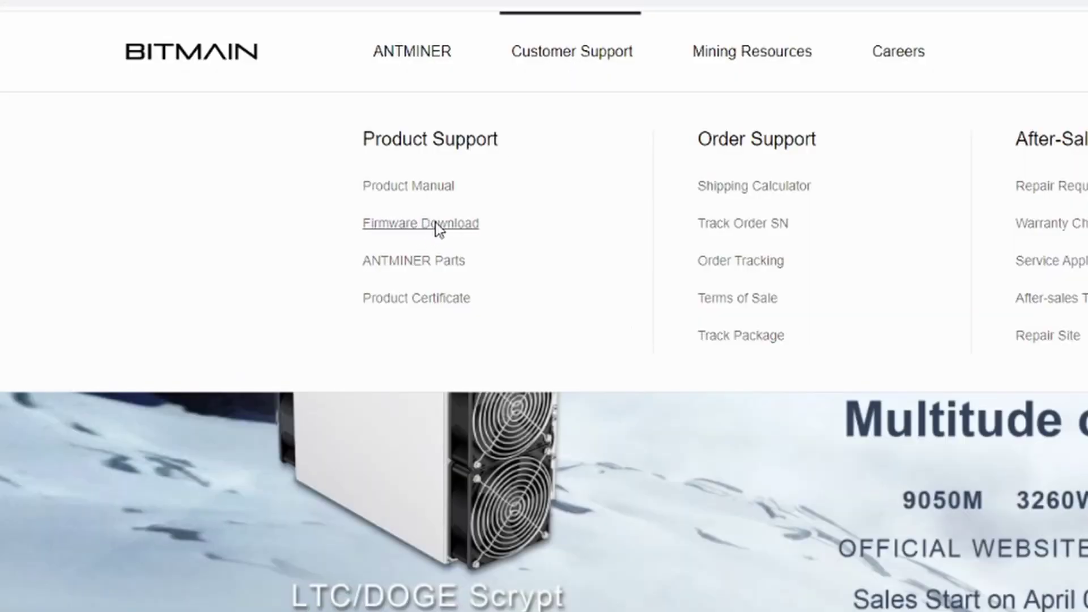
pyautogui.click(437, 225)
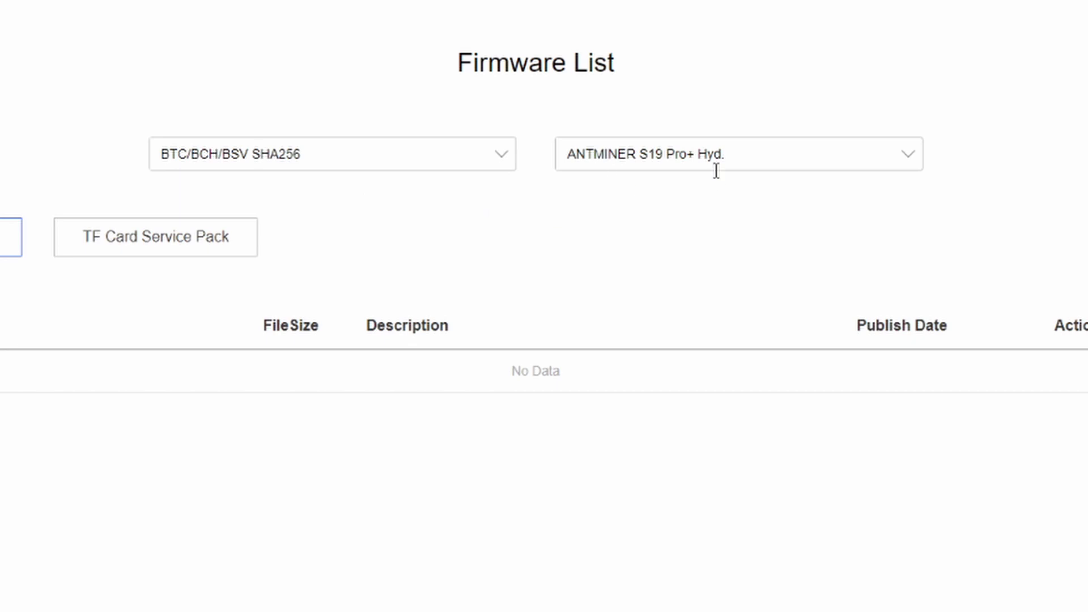
pyautogui.click(772, 157)
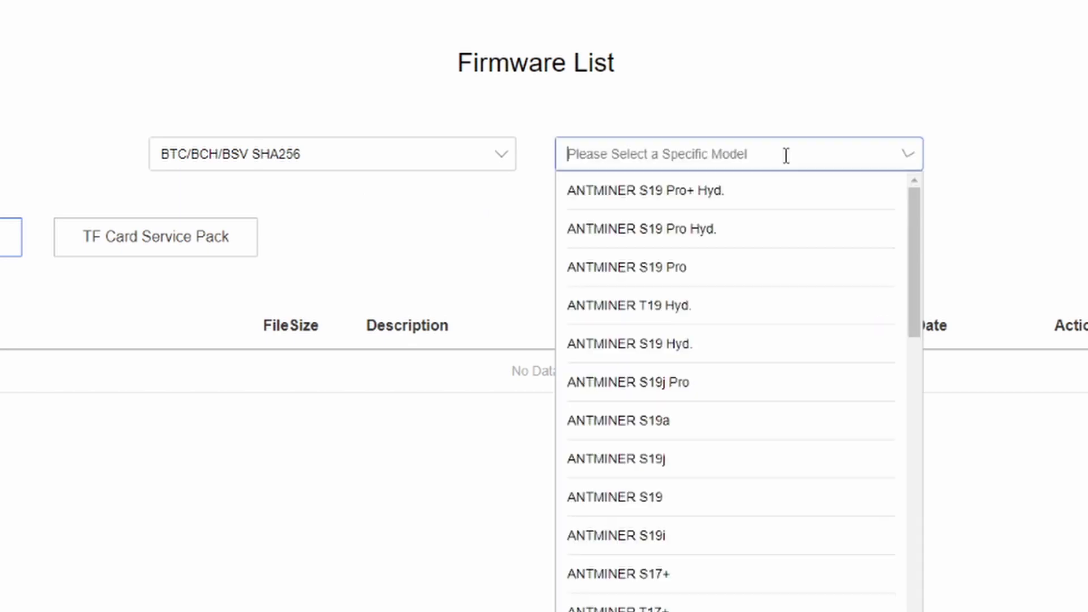
pyautogui.click(659, 384)
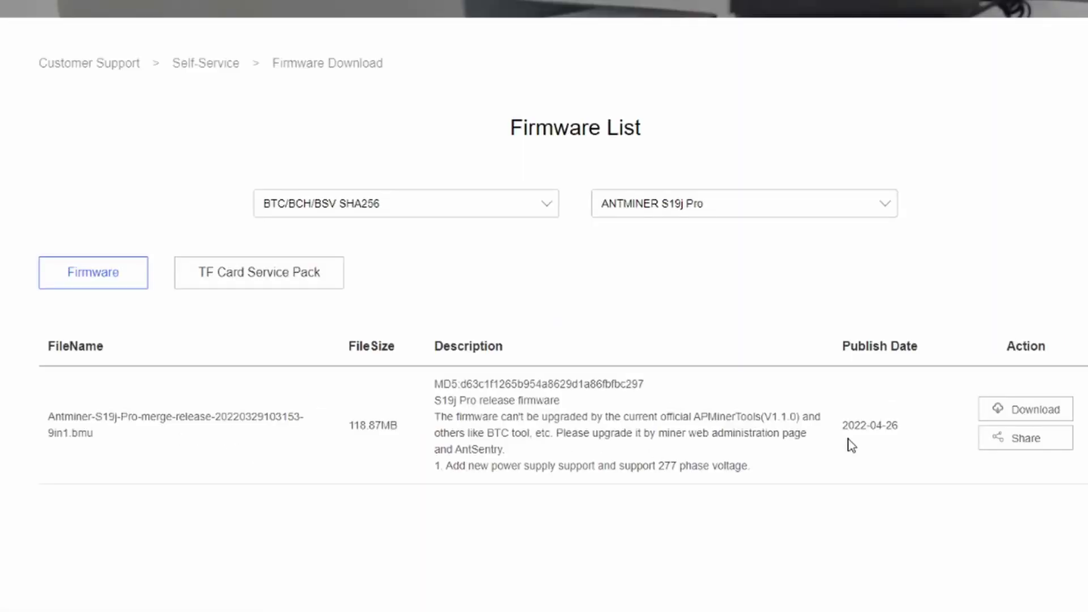
pyautogui.moveTo(873, 426); pyautogui.dragTo(903, 426)
pyautogui.click(839, 430)
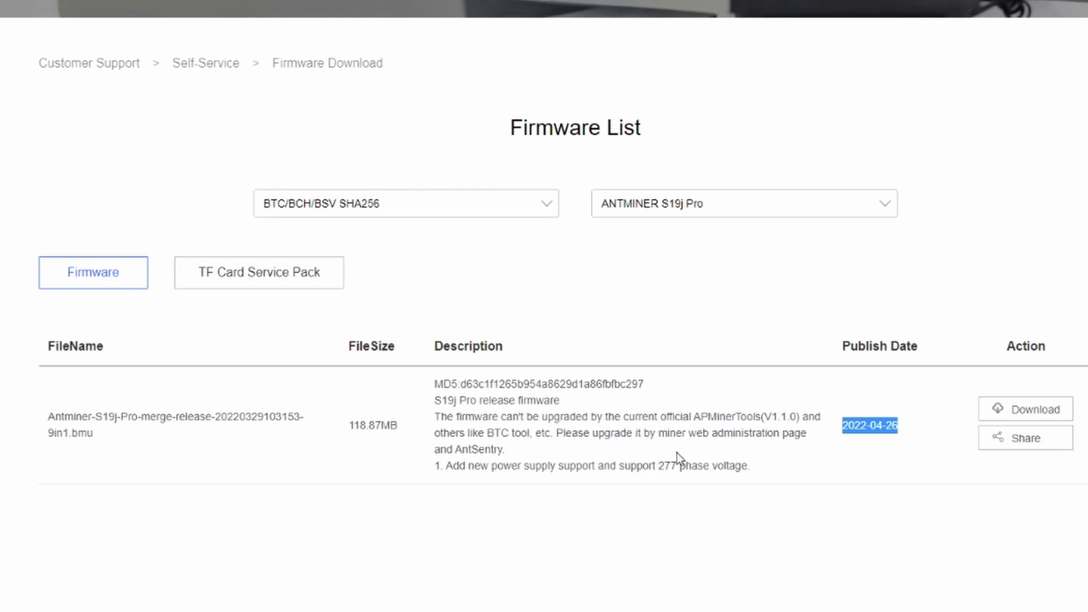
pyautogui.click(1036, 411)
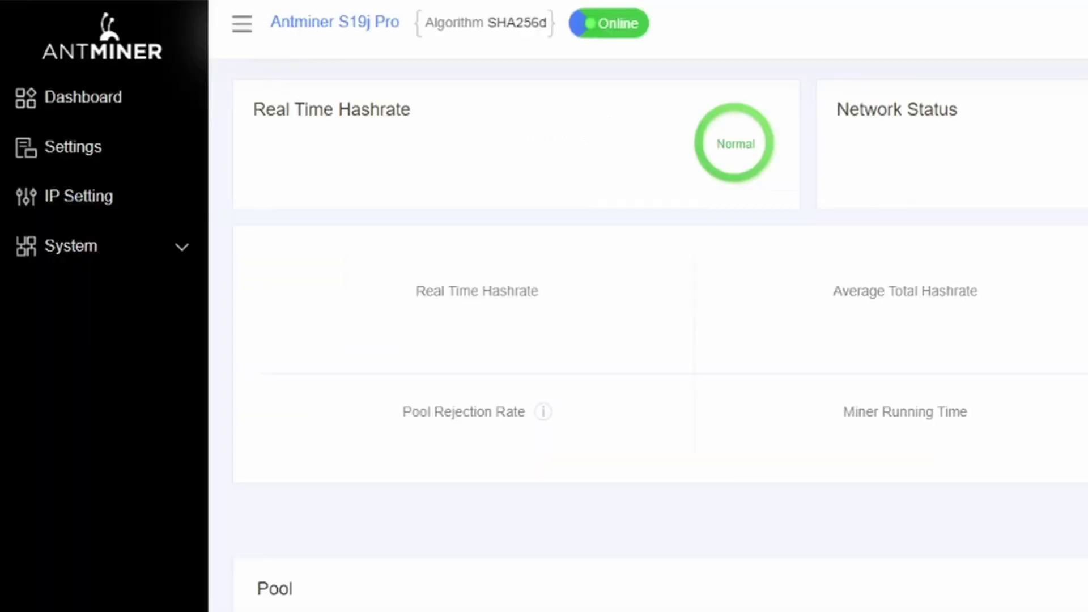
# Upgrade via System > Firmware Upgrade with the .bmu file, keeping the same settings
pyautogui.scroll(-2, 765, 316)
pyautogui.scroll(2, 765, 316)
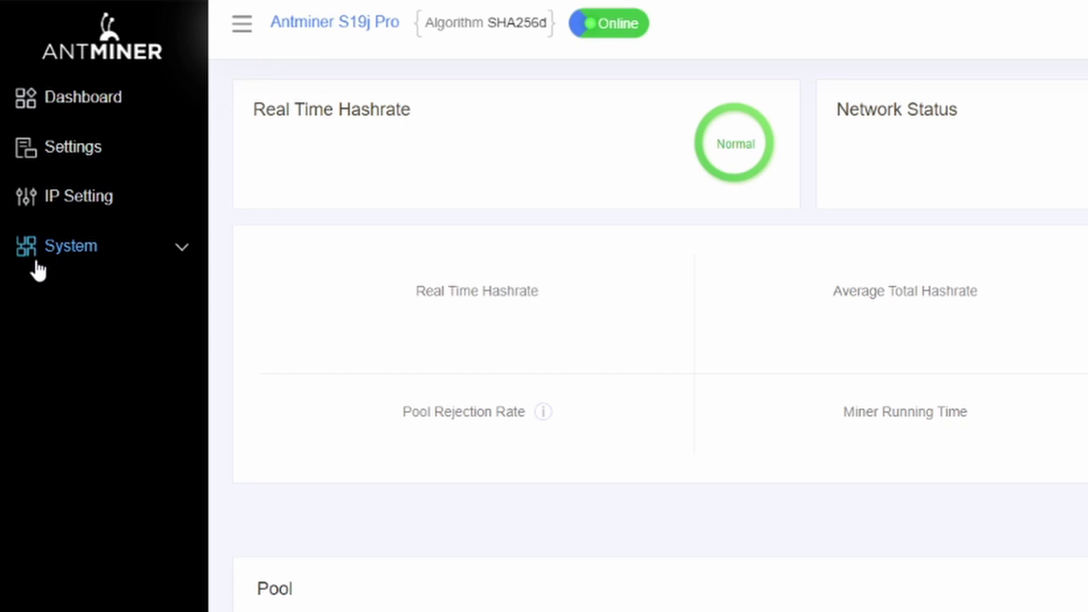
pyautogui.click(186, 258)
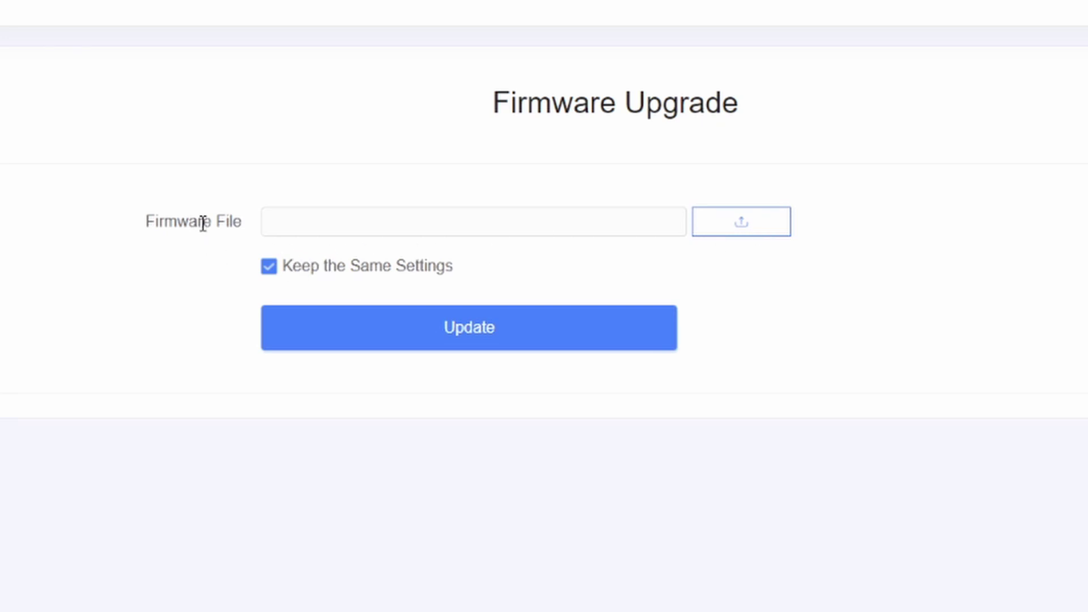
pyautogui.click(773, 237)
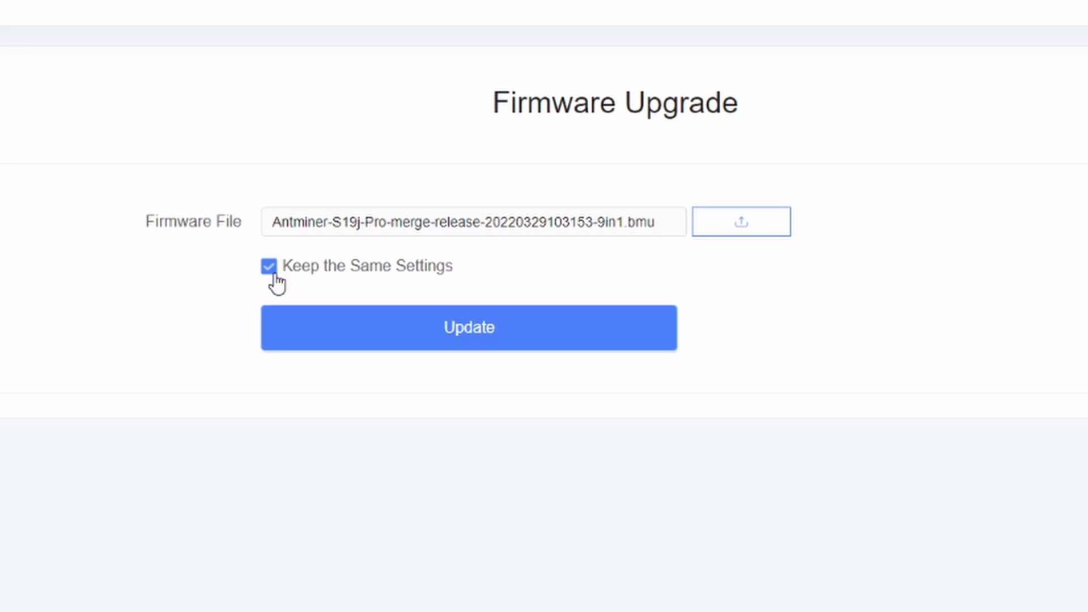
pyautogui.click(439, 349)
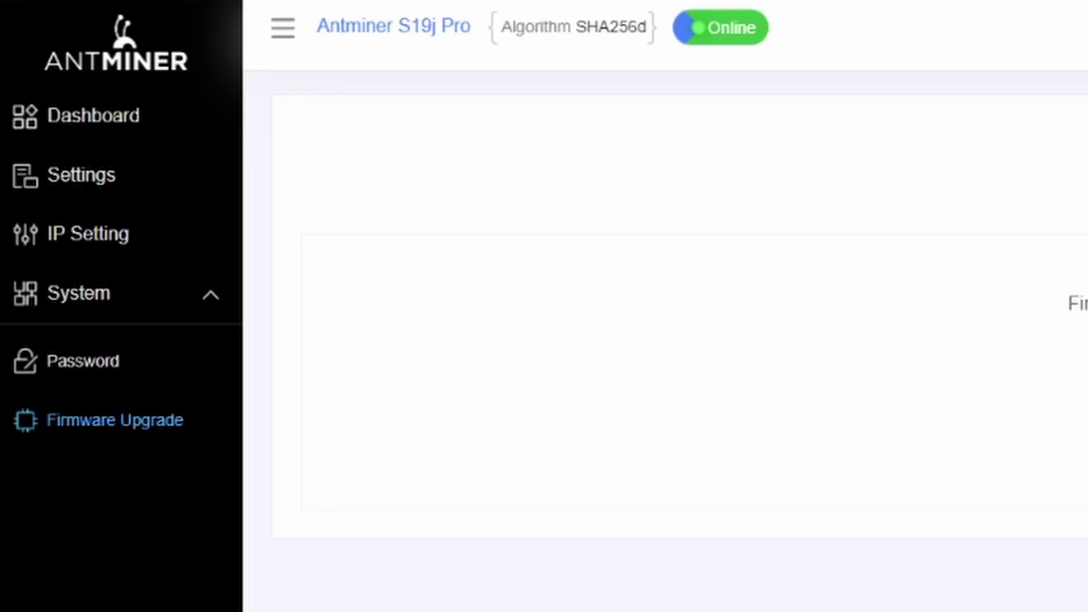
# Open the Settings page to show the miner's pool fields
pyautogui.click(79, 176)
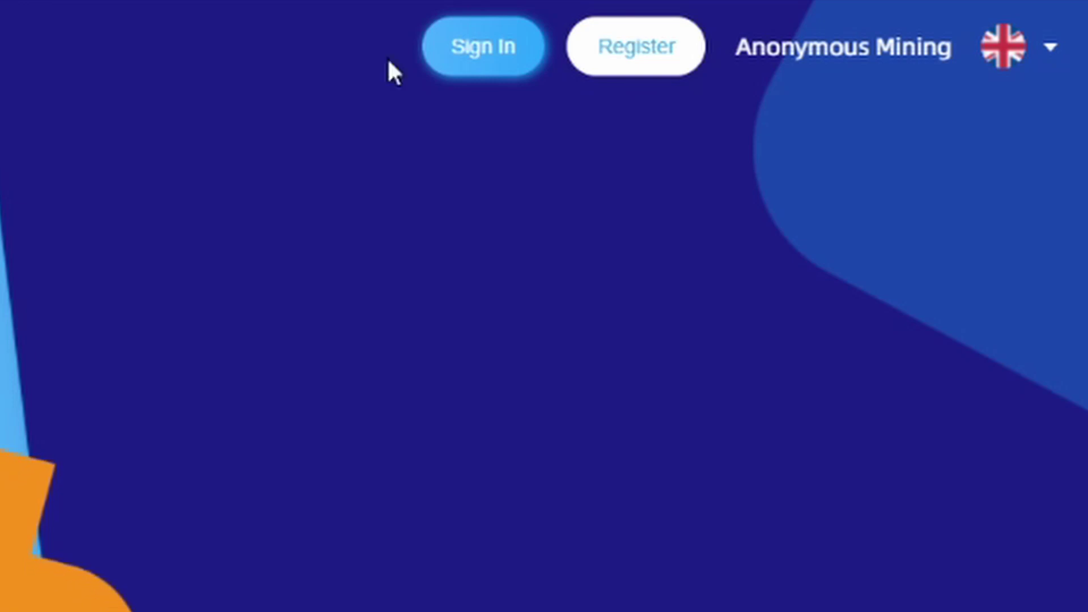
# Go to the Poolin dashboard and open the Create a Sub-account form from the account switcher
pyautogui.click(657, 77)
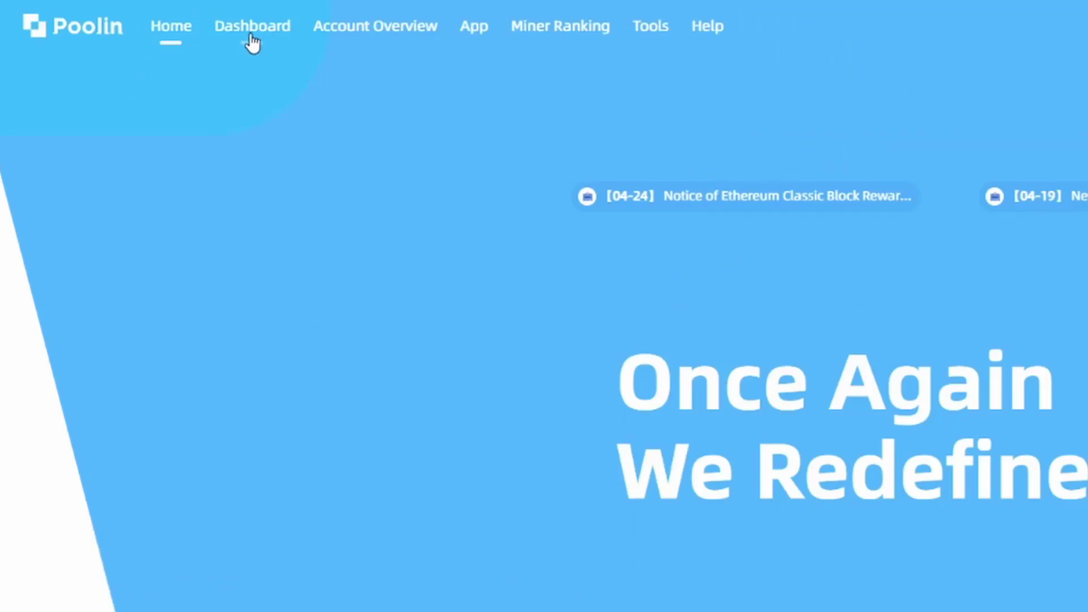
pyautogui.click(241, 31)
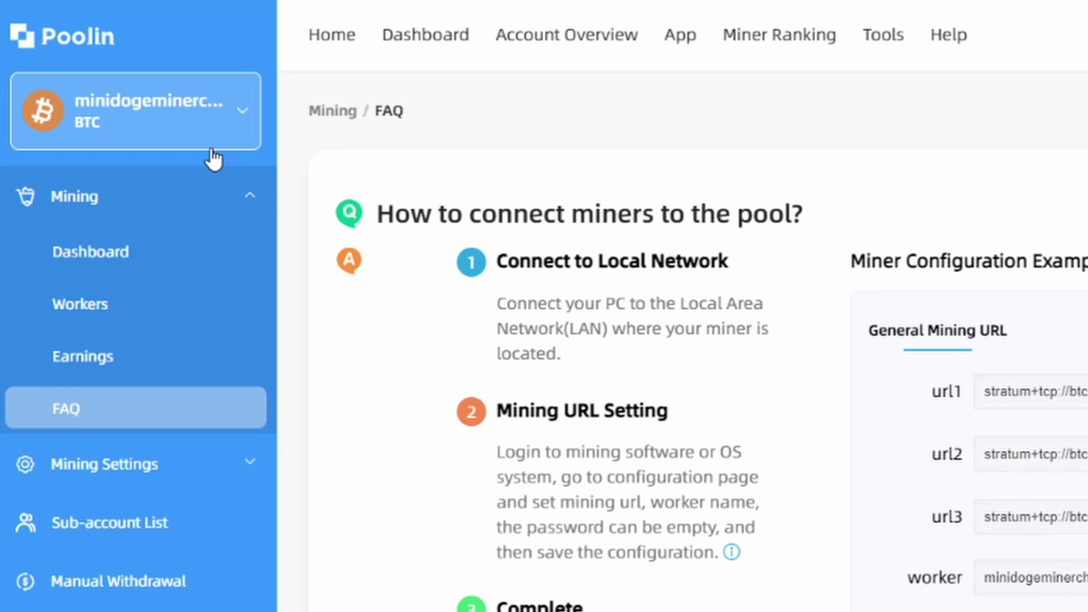
pyautogui.click(241, 120)
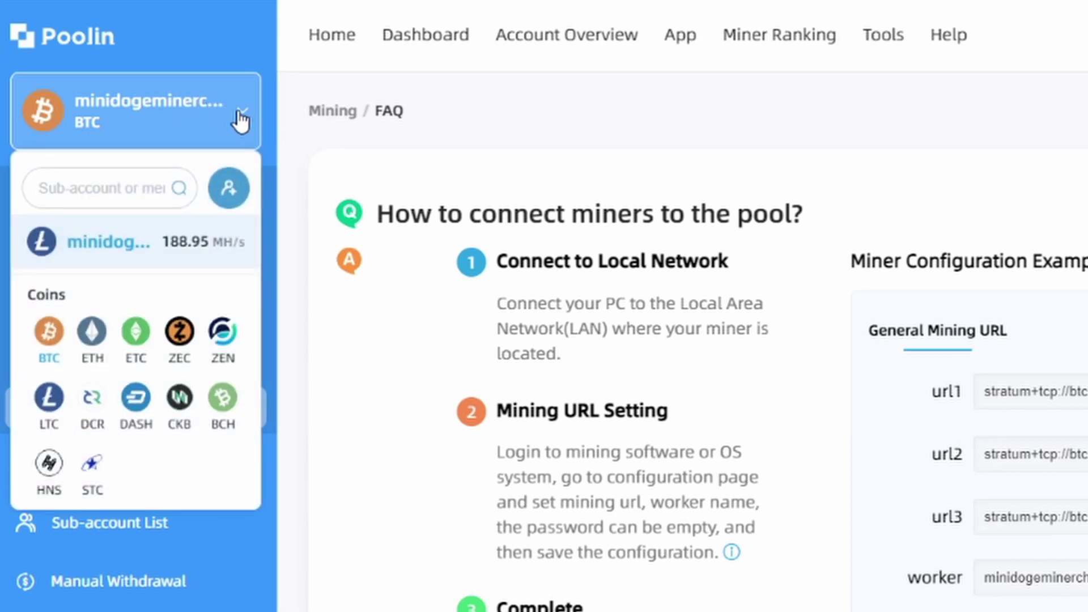
pyautogui.click(233, 193)
pyautogui.click(521, 117)
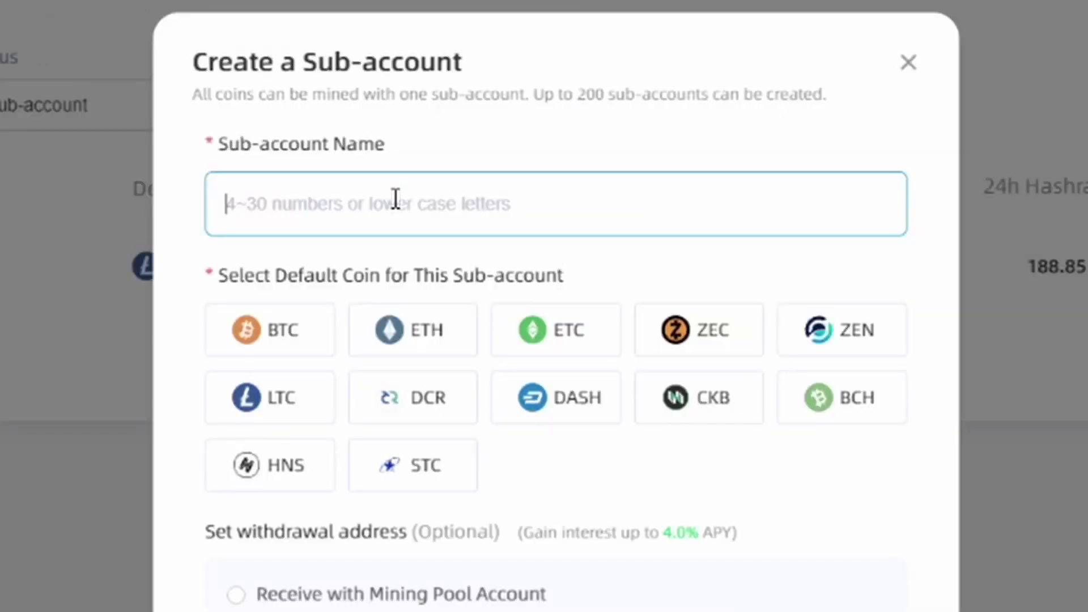
# Create sub-account 'bitcoinantminer' with BTC as default coin, paid out to a BTC address
pyautogui.write('bitco')
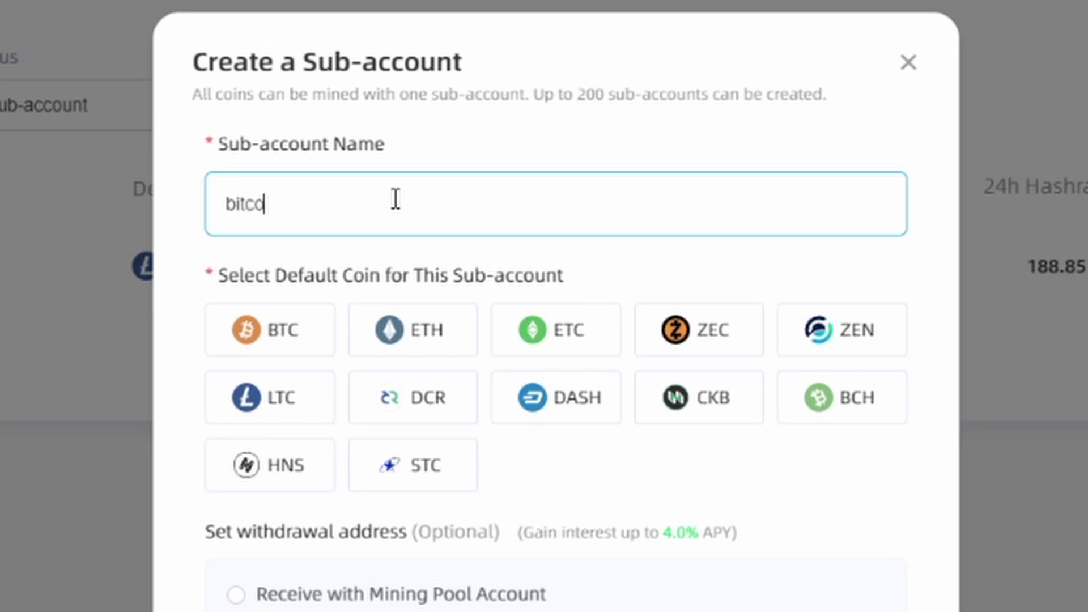
pyautogui.write('inantminer')
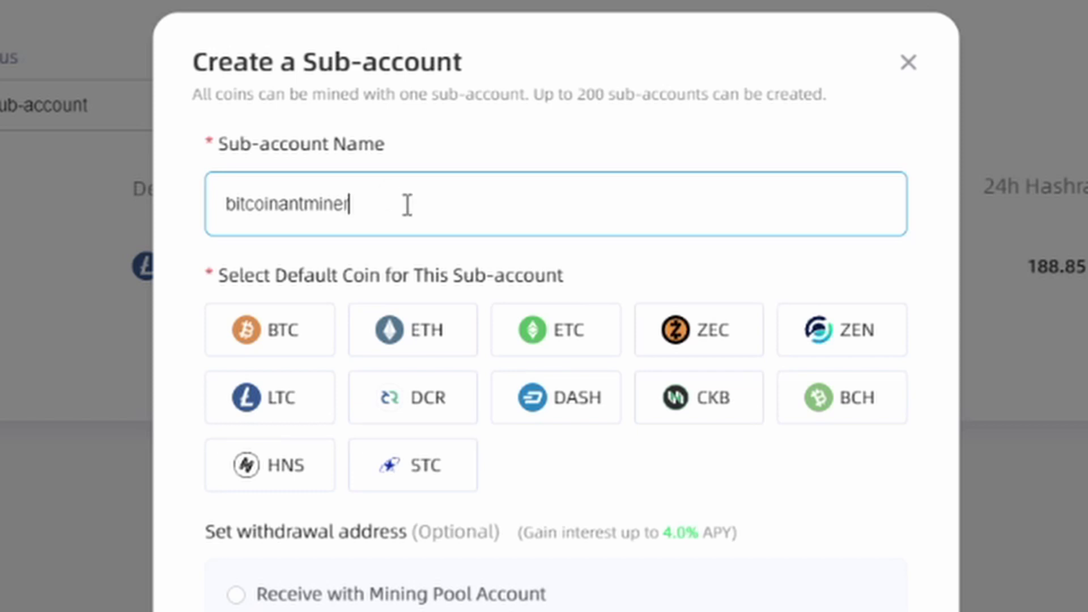
pyautogui.click(312, 337)
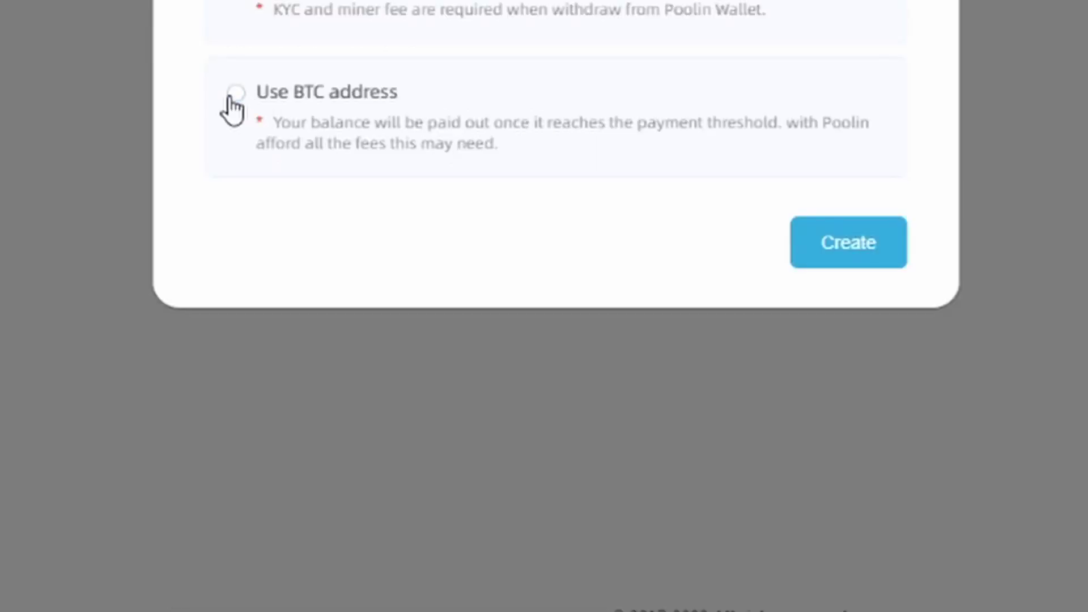
pyautogui.click(234, 93)
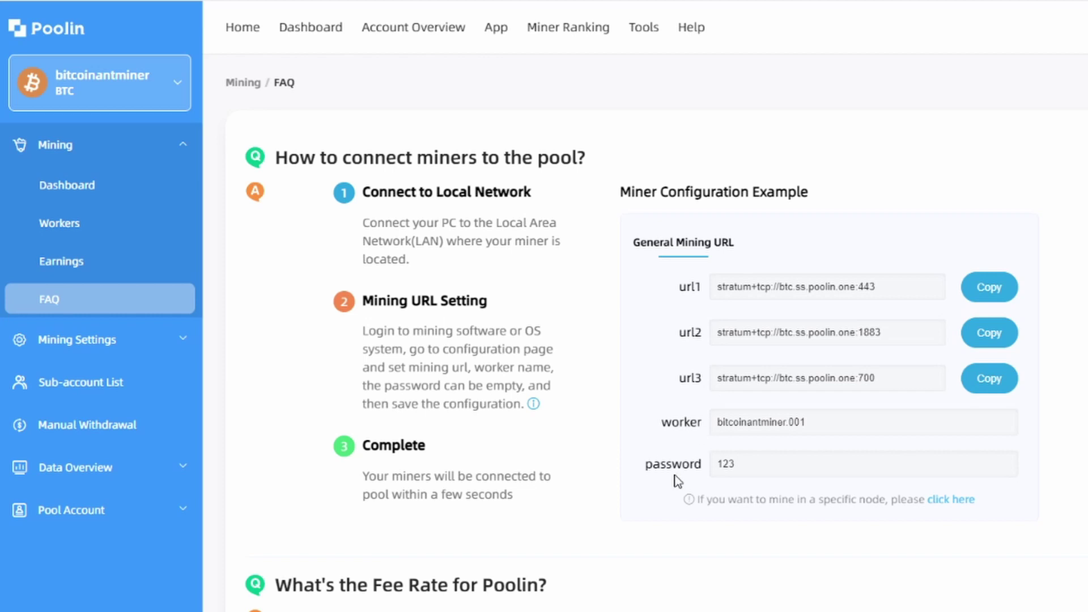
# Copy the Poolin stratum URLs on ports 443, 1883 and 700 into Pool1–3 mining addresses
pyautogui.click(1010, 292)
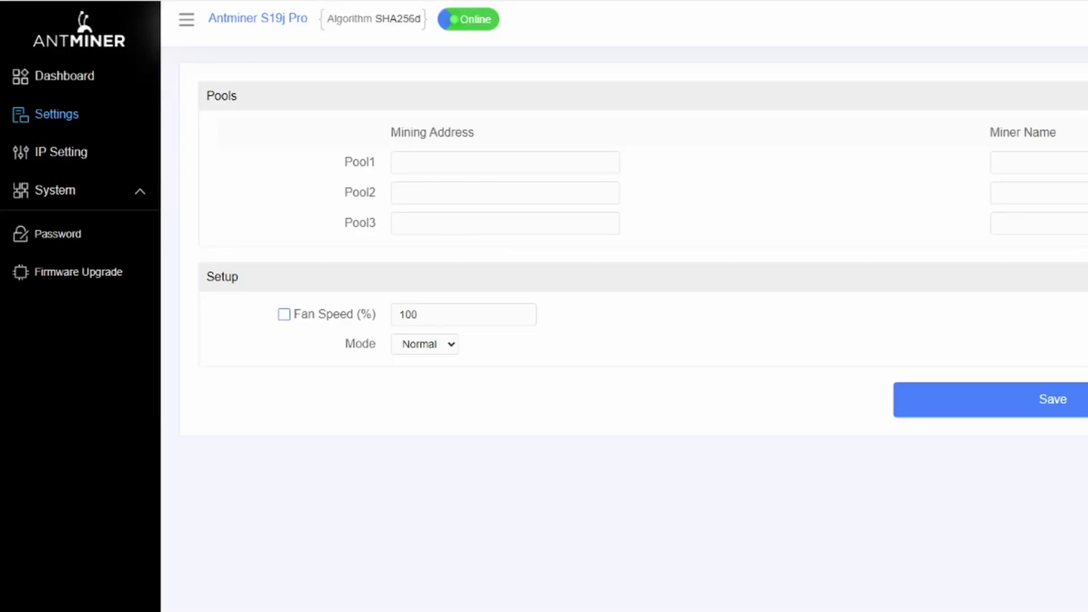
pyautogui.click(442, 162)
pyautogui.hotkey('ctrl', 'v')
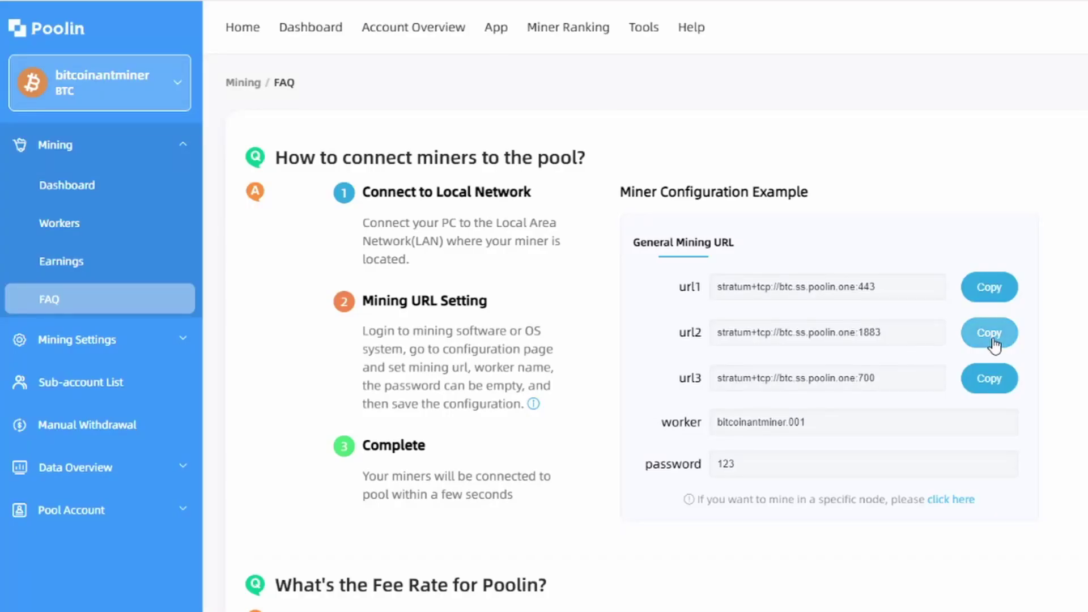
pyautogui.click(988, 332)
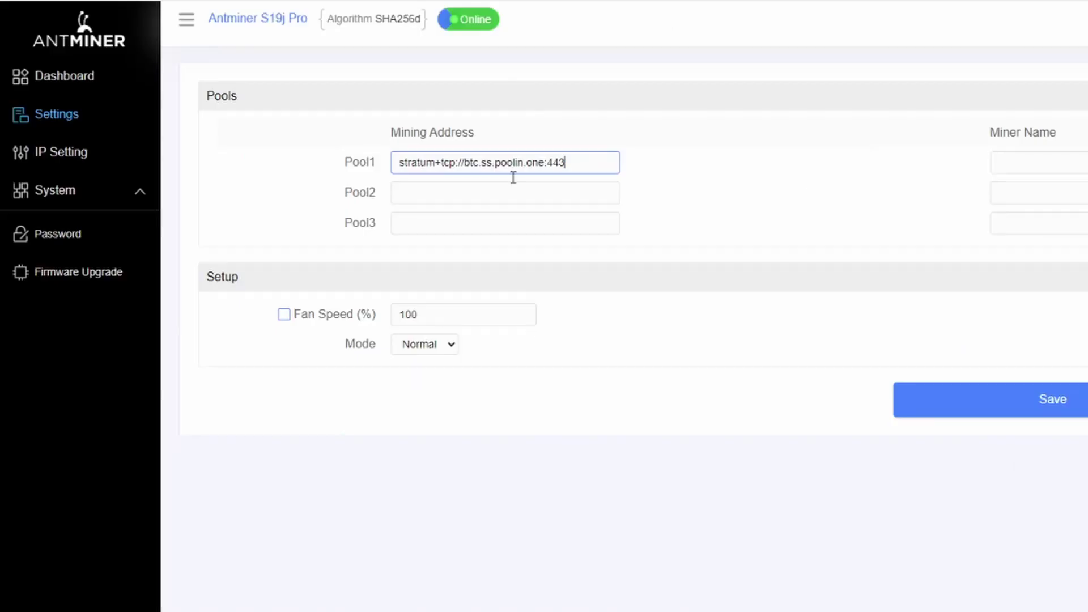
pyautogui.click(481, 188)
pyautogui.hotkey('ctrl', 'v')
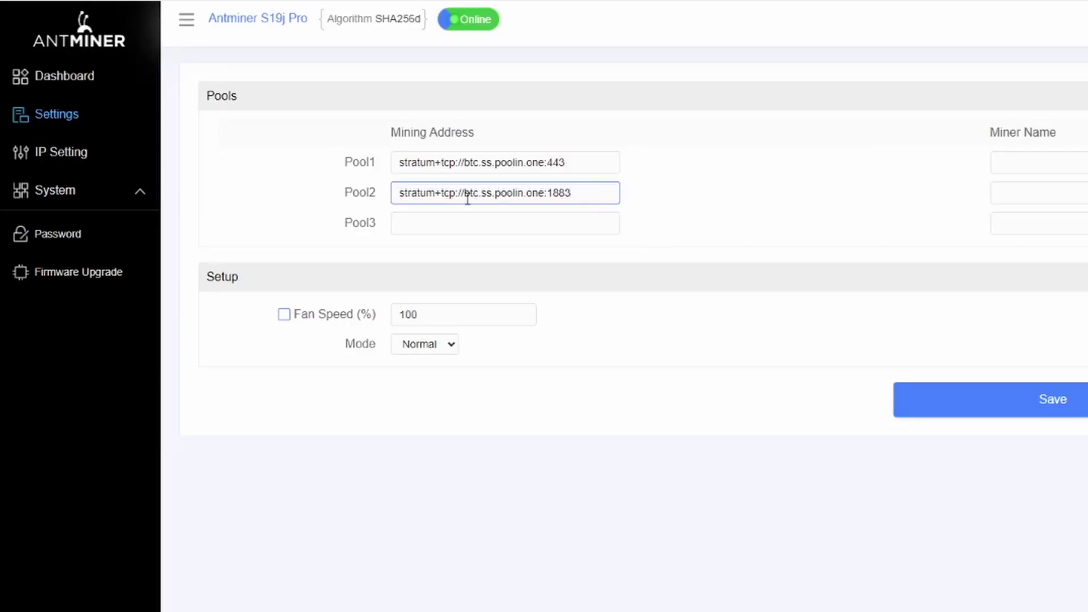
pyautogui.click(468, 222)
pyautogui.hotkey('ctrl', 'v')
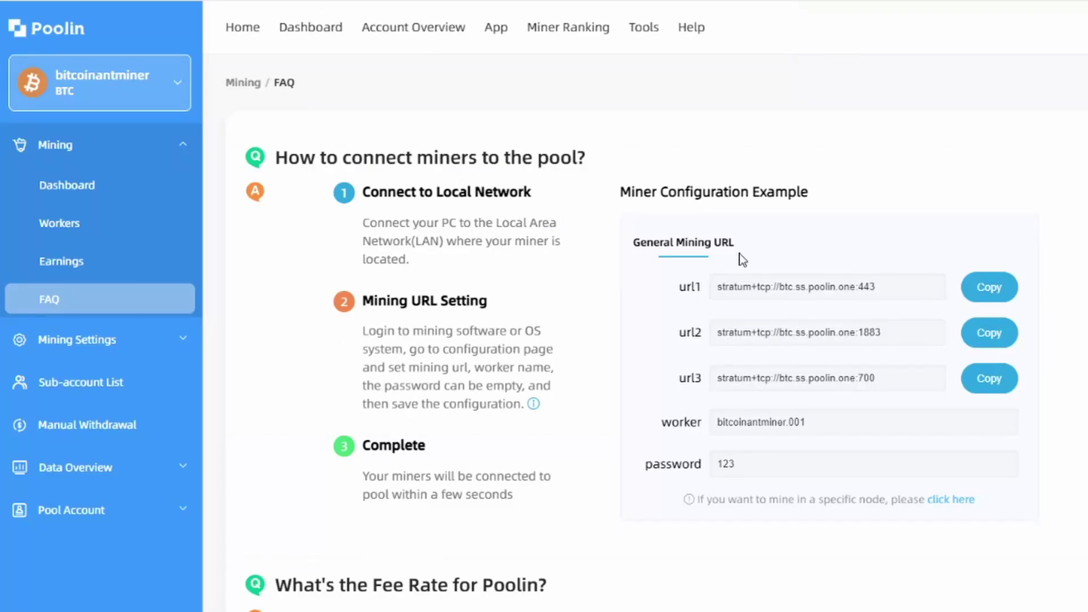
# Paste the Poolin worker name into the Miner Name field of all three pools
pyautogui.moveTo(805, 422); pyautogui.dragTo(663, 420)
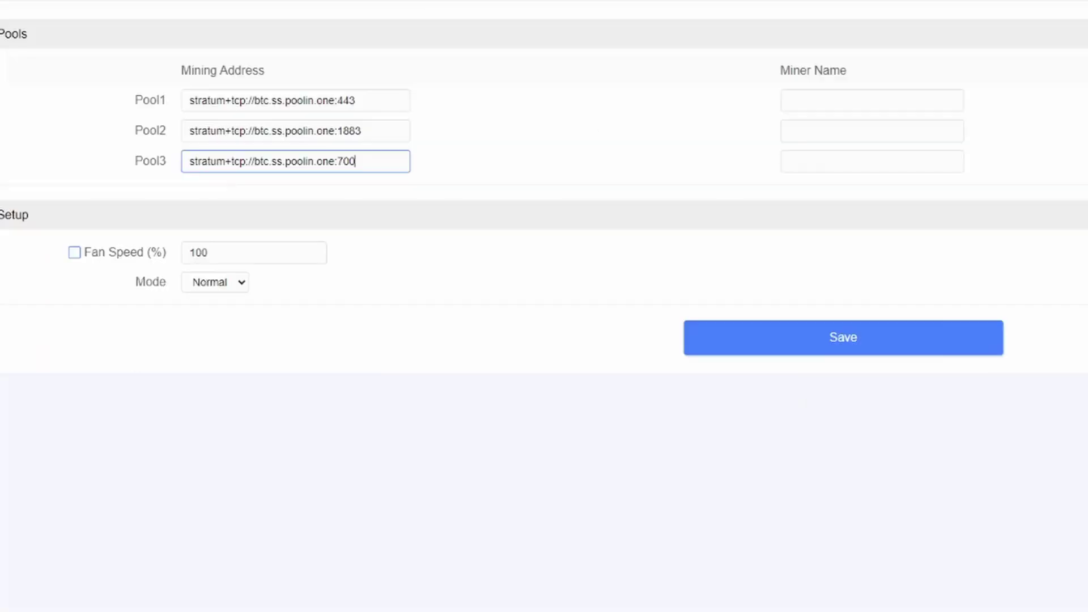
pyautogui.click(881, 102)
pyautogui.hotkey('ctrl', 'v')
pyautogui.click(841, 136)
pyautogui.hotkey('ctrl', 'v')
pyautogui.click(831, 161)
pyautogui.hotkey('ctrl', 'v')
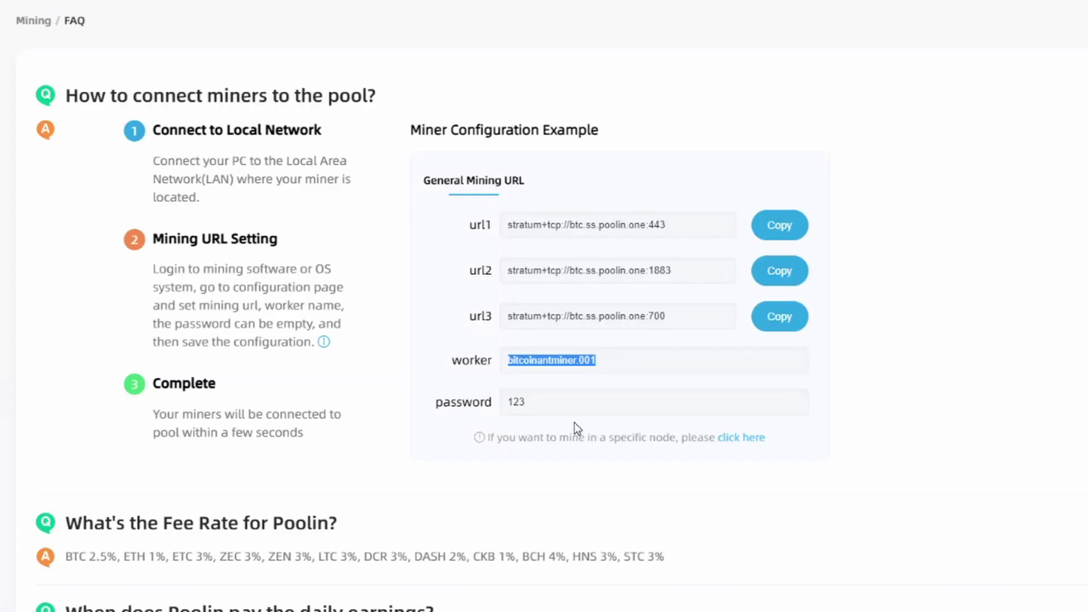
# Paste the Poolin pool password into the Password field of all three pools
pyautogui.moveTo(530, 404); pyautogui.dragTo(453, 404)
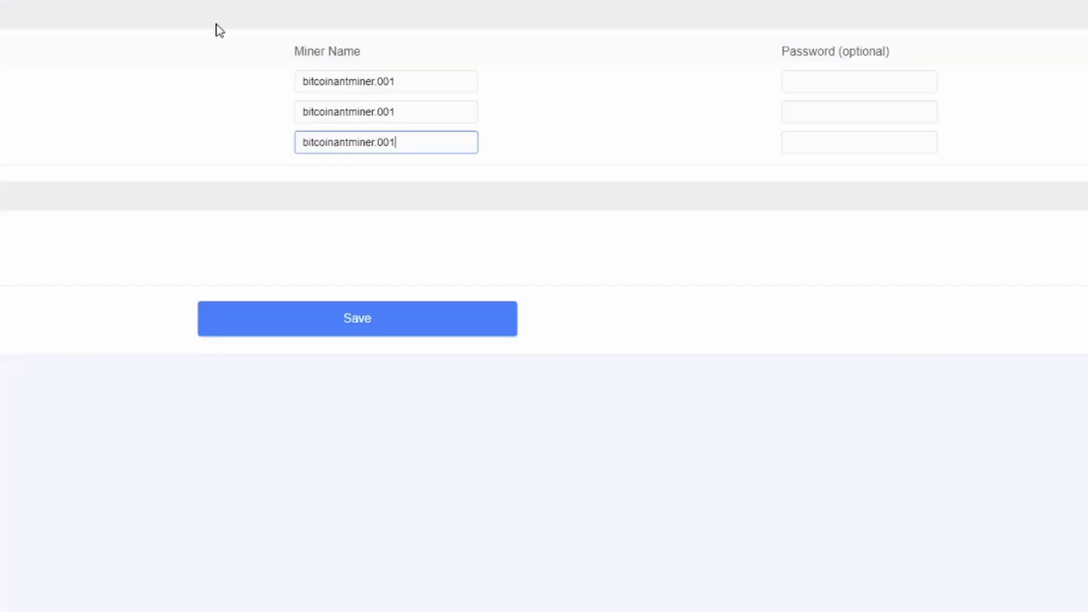
pyautogui.click(811, 83)
pyautogui.hotkey('ctrl', 'v')
pyautogui.click(801, 110)
pyautogui.hotkey('ctrl', 'v')
pyautogui.click(811, 141)
pyautogui.hotkey('ctrl', 'v')
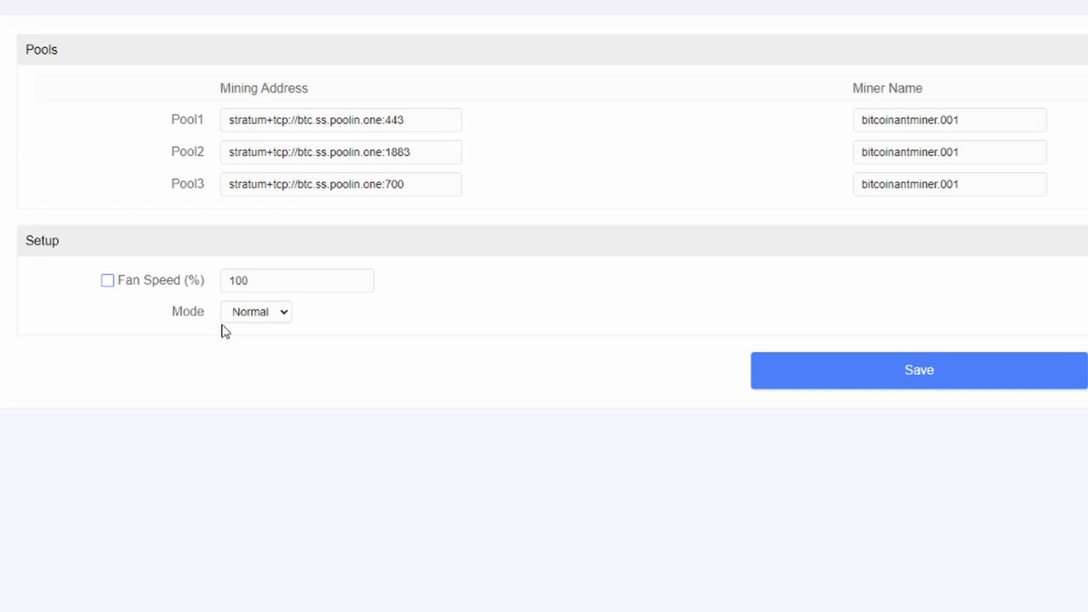
# Leave the mode on Normal, save the pool settings, and return to the S19j Pro dashboard
pyautogui.click(283, 314)
pyautogui.click(283, 318)
pyautogui.click(910, 376)
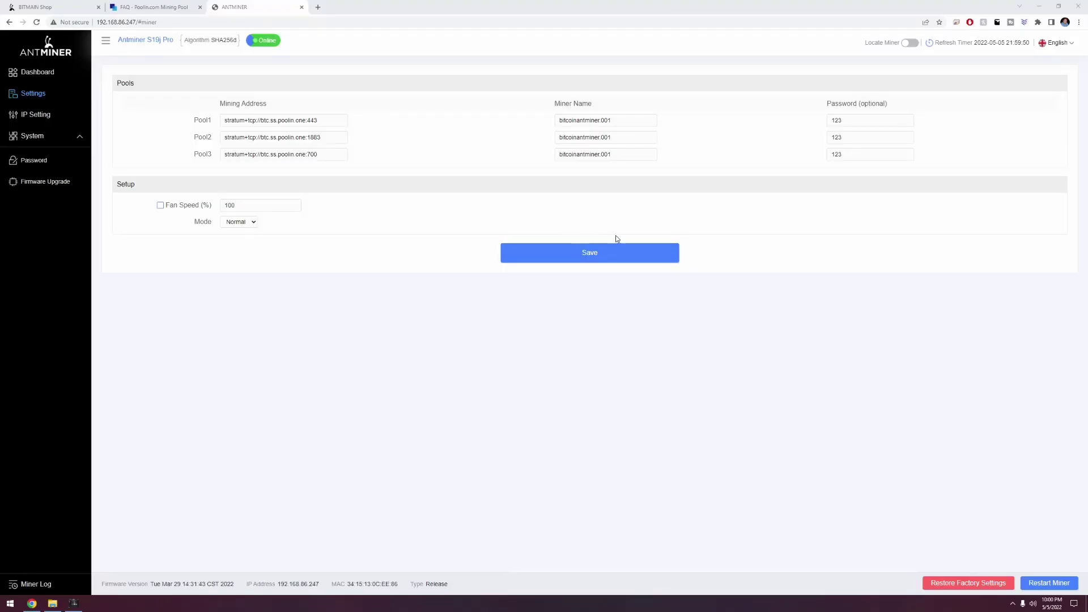
pyautogui.click(46, 73)
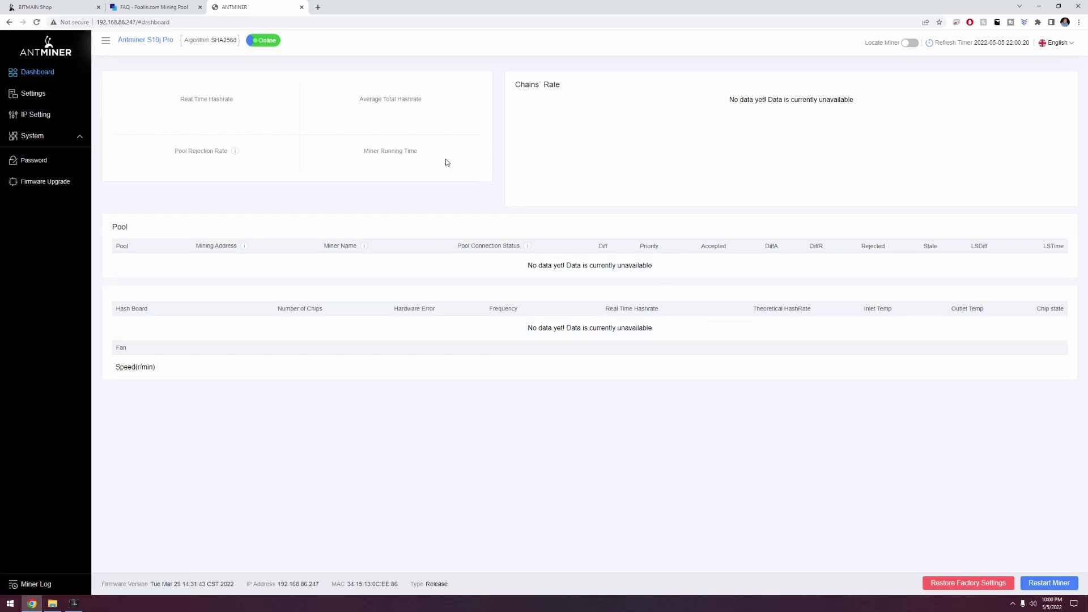
# Switch to the Poolin tab and open its mining dashboard to check the worker
pyautogui.click(159, 9)
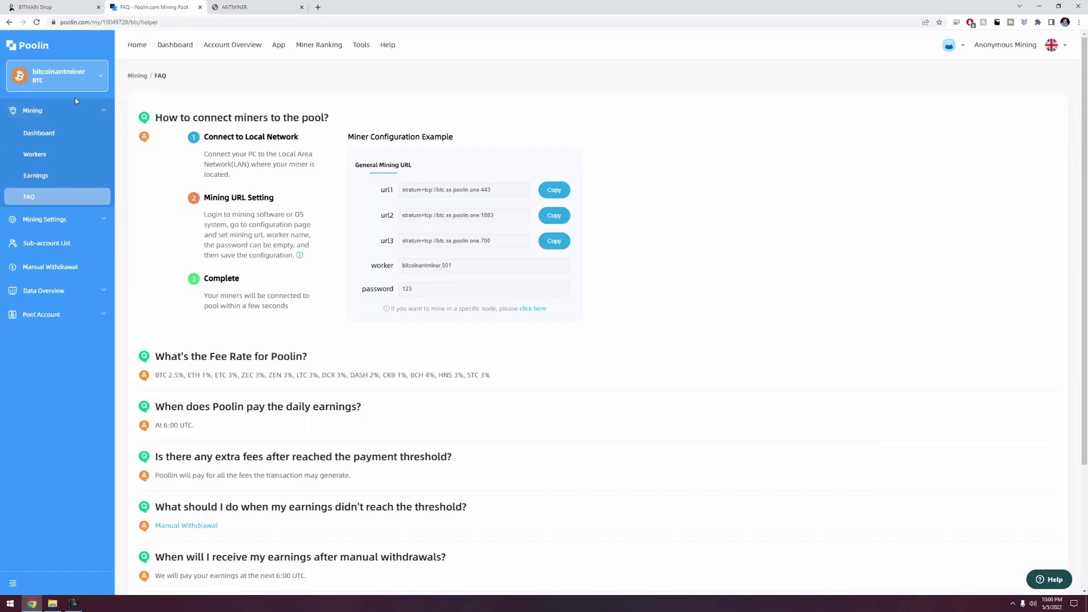
pyautogui.click(40, 133)
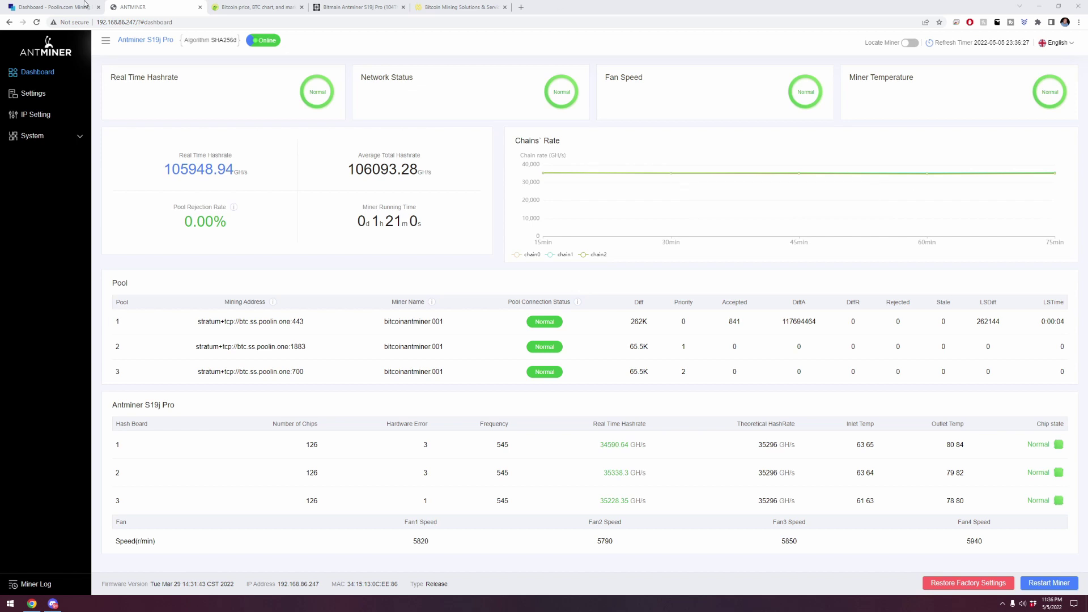
# Open the Poolin dashboard and select today's estimate of 0.00002435 BTC
pyautogui.click(50, 4)
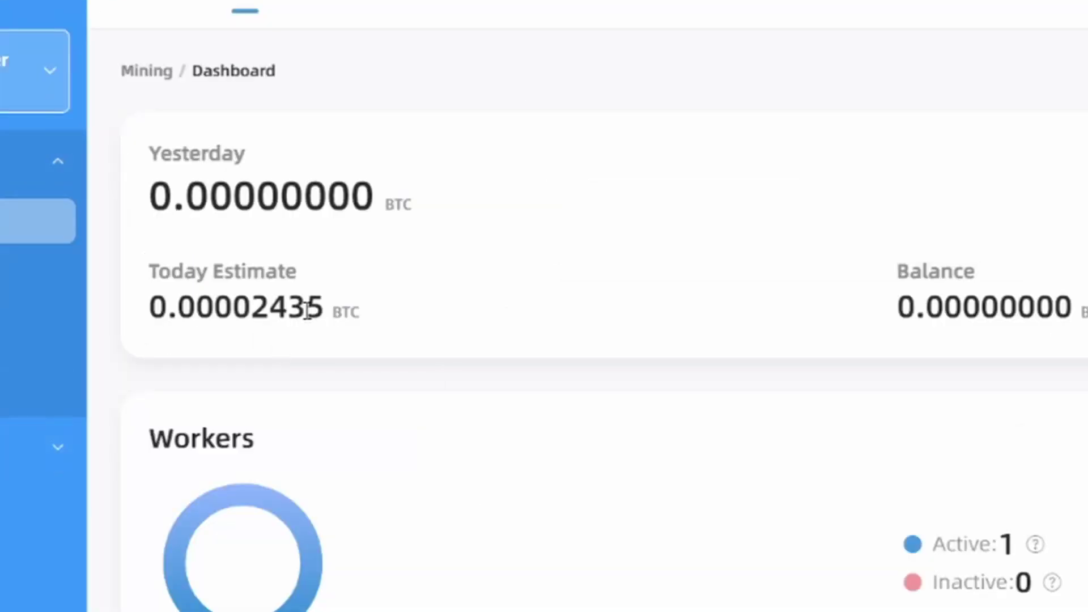
pyautogui.moveTo(307, 309); pyautogui.dragTo(157, 309)
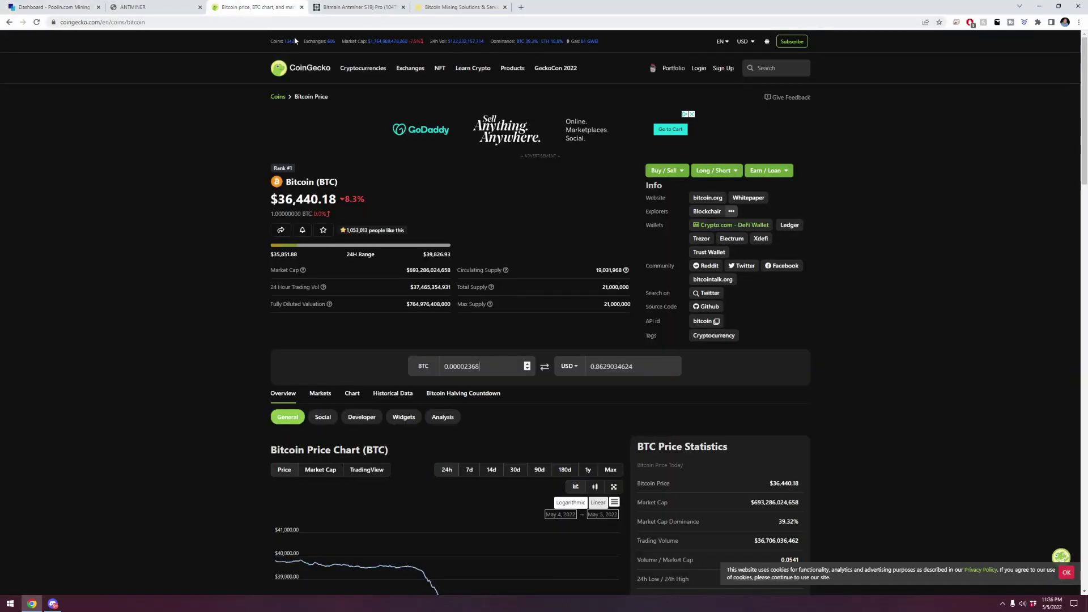
# Convert 0.00002435 BTC to 0.887 USD in CoinGecko, then switch to the S19j Pro profitability page
pyautogui.hotkey('ctrl', 'a')
pyautogui.hotkey('ctrl', 'v')
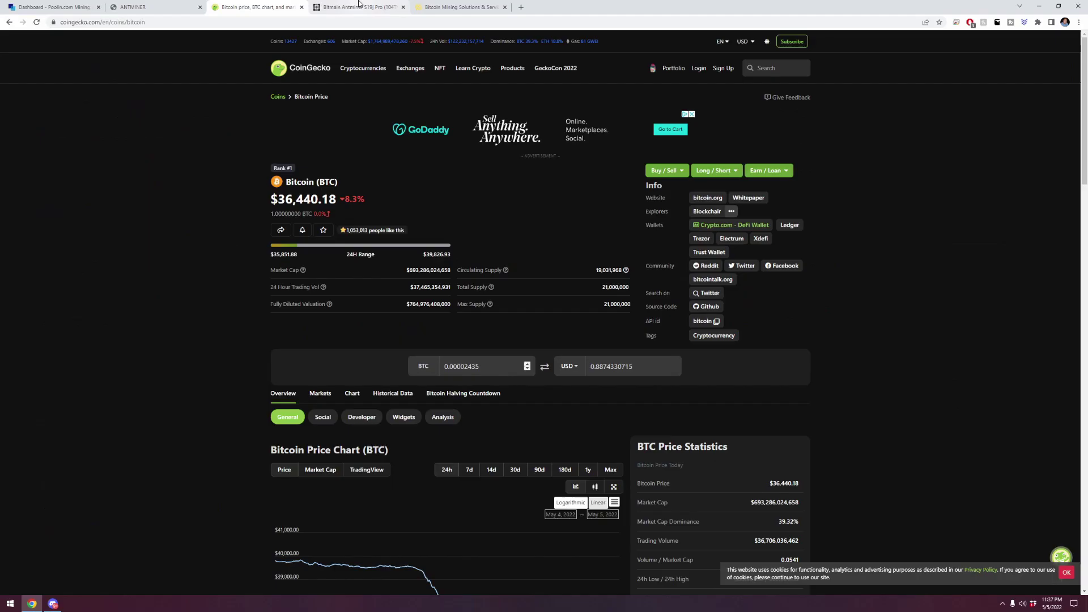
pyautogui.click(344, 5)
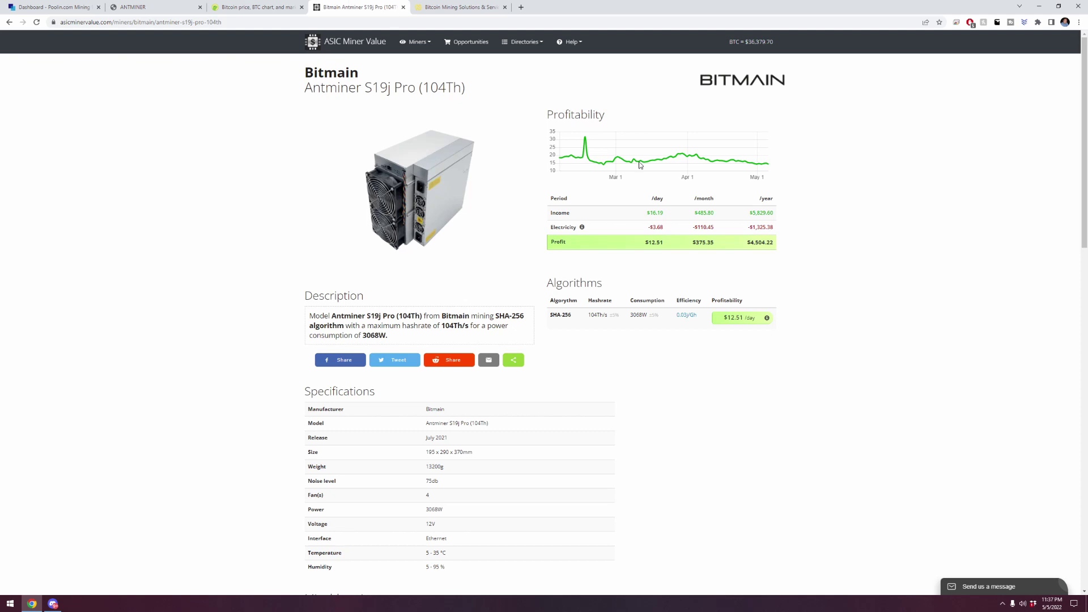
# Scroll through the S19j Pro (104Th) profitability page and check the electricity cost value
pyautogui.scroll(-11, 855, 270)
pyautogui.scroll(-4, 856, 276)
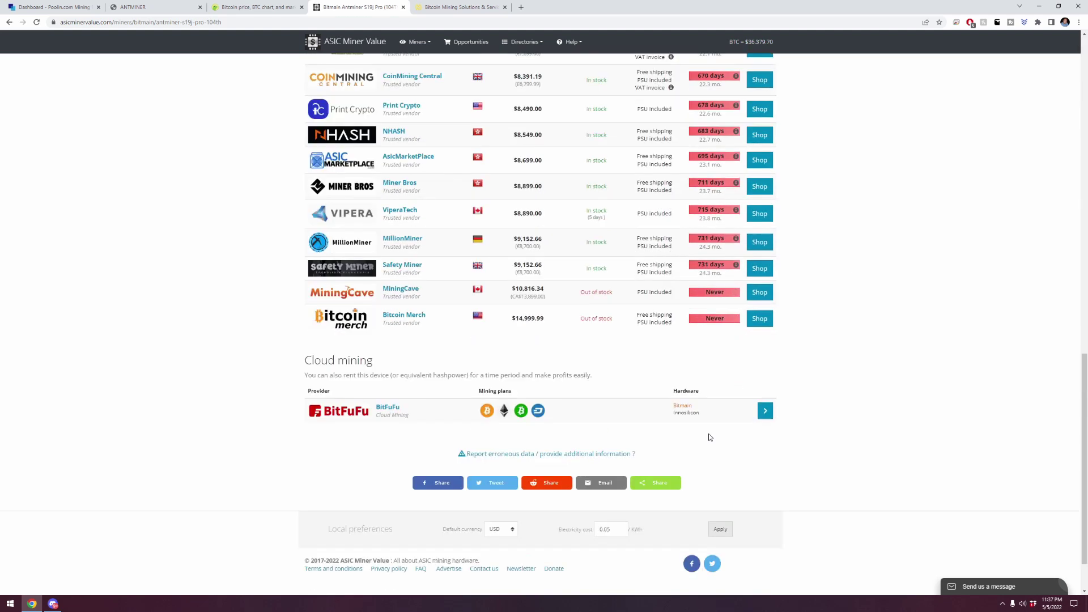
pyautogui.moveTo(611, 530); pyautogui.dragTo(597, 532)
pyautogui.scroll(8, 856, 498)
pyautogui.scroll(9, 826, 448)
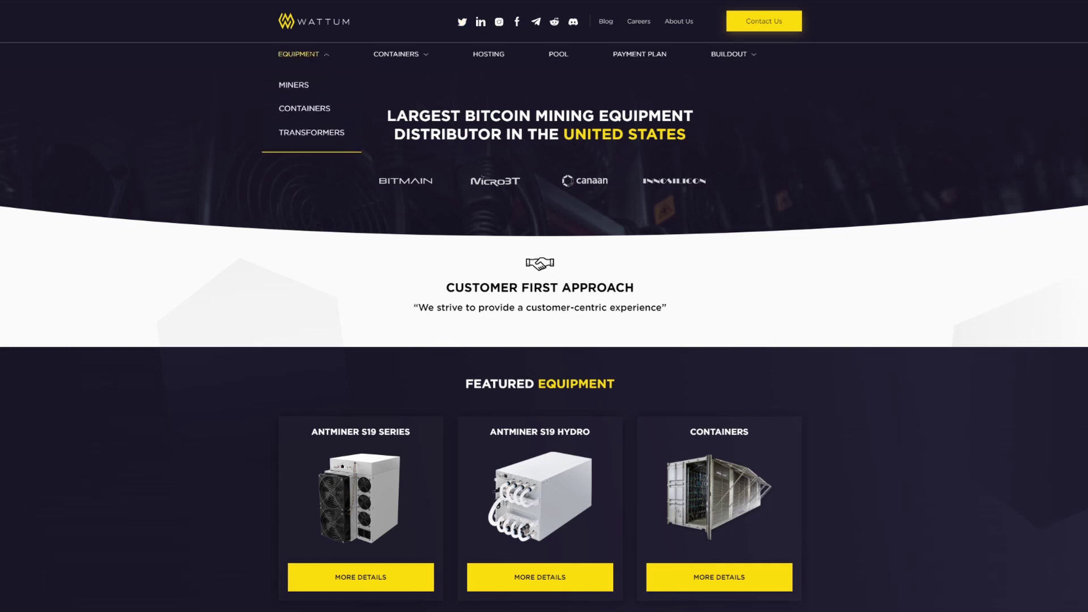
# Open Wattum's Antminer S19 Series page and scroll down to the S19j Pro comparison table
pyautogui.click(304, 89)
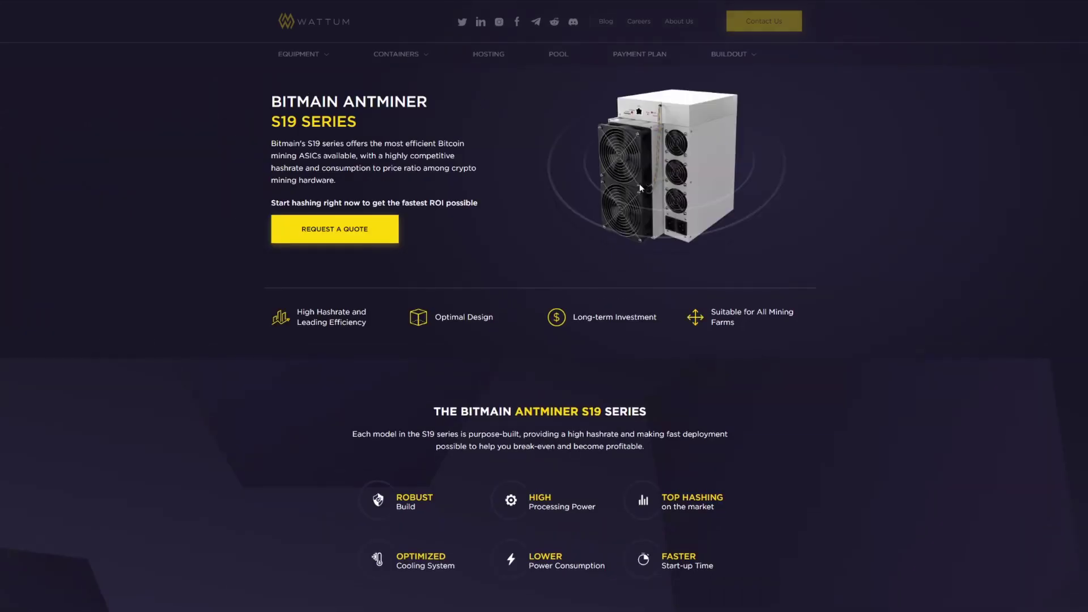
pyautogui.scroll(-14, 909, 485)
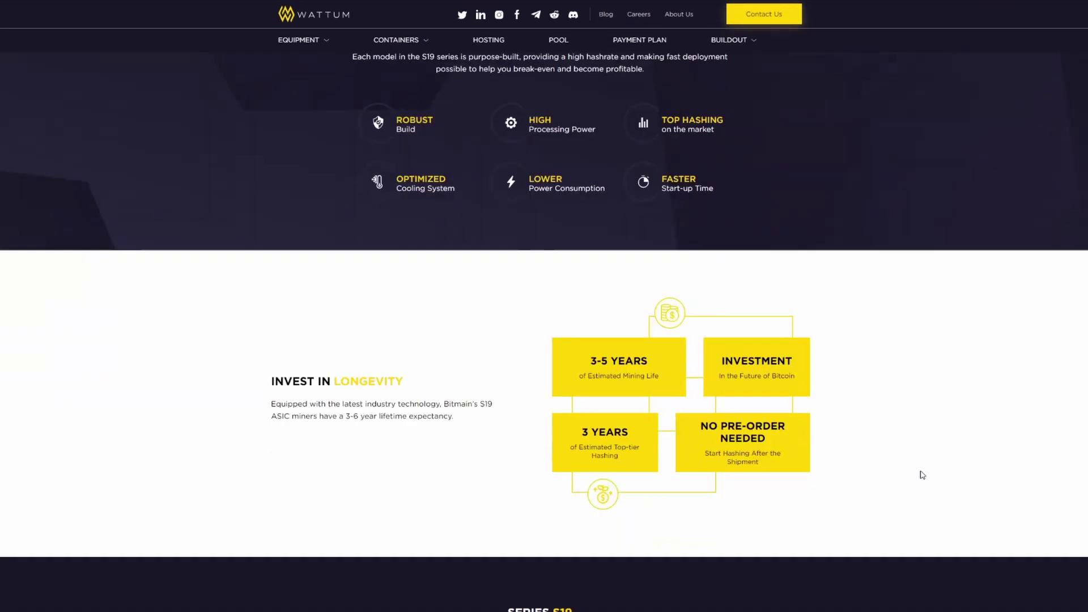
pyautogui.scroll(-4, 920, 472)
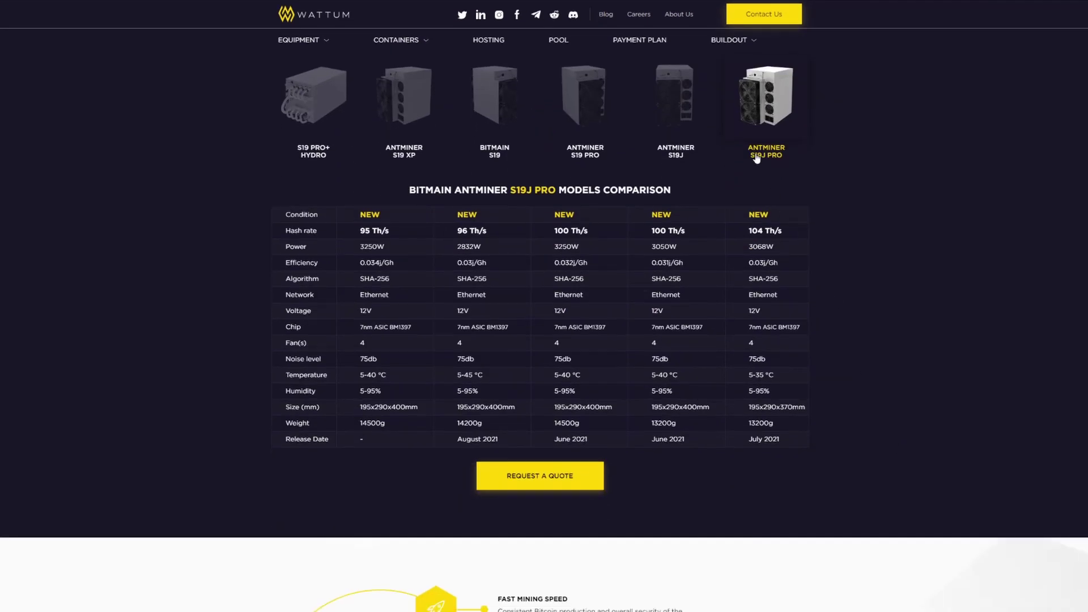